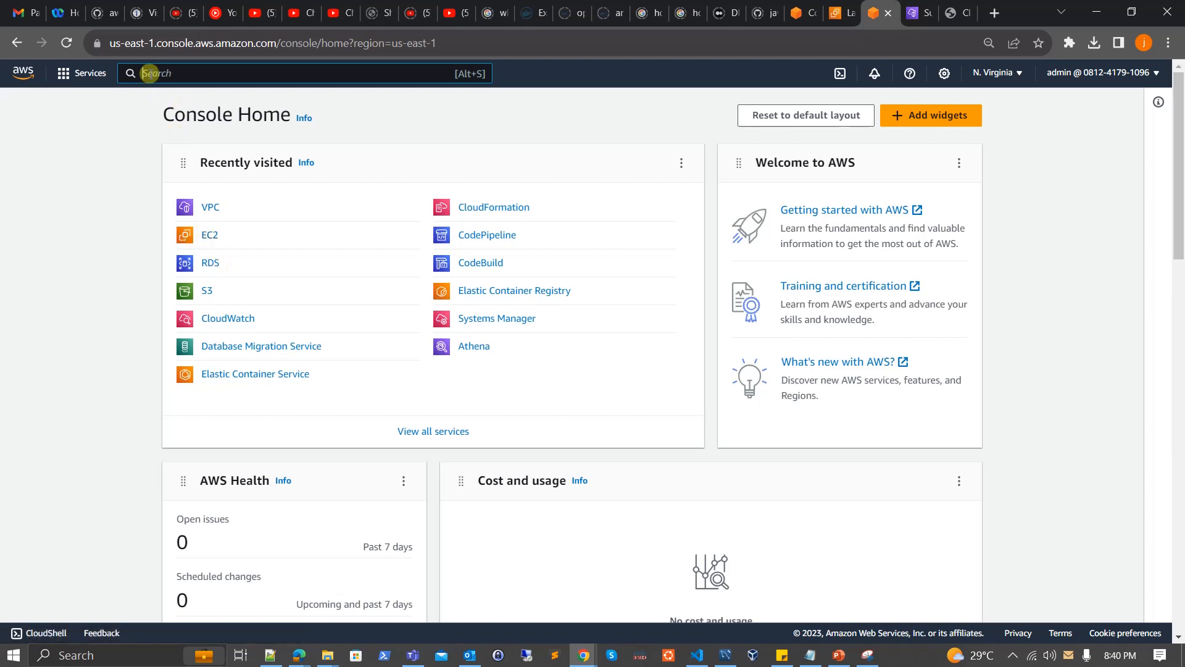
Find the EC2 service and start launching a new instance from its dashboard.
{"action": "left_click", "coordinate": [148, 73]}
{"action": "type", "text": "ec2"}
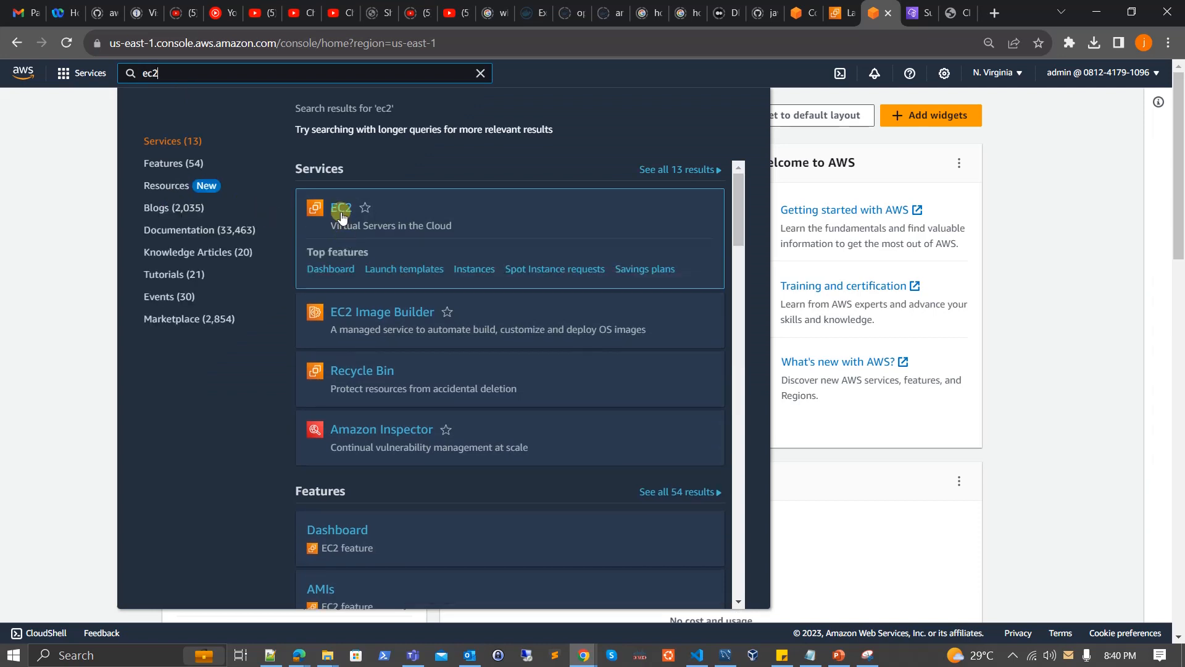
{"action": "left_click", "coordinate": [342, 210]}
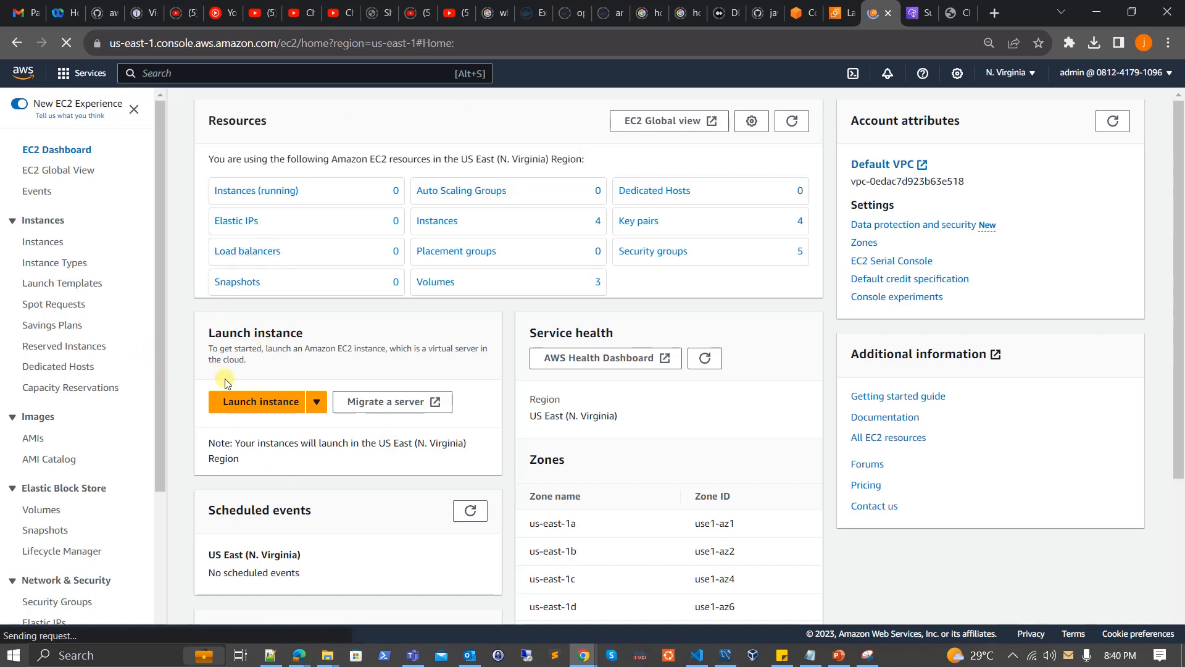
{"action": "left_click", "coordinate": [231, 400]}
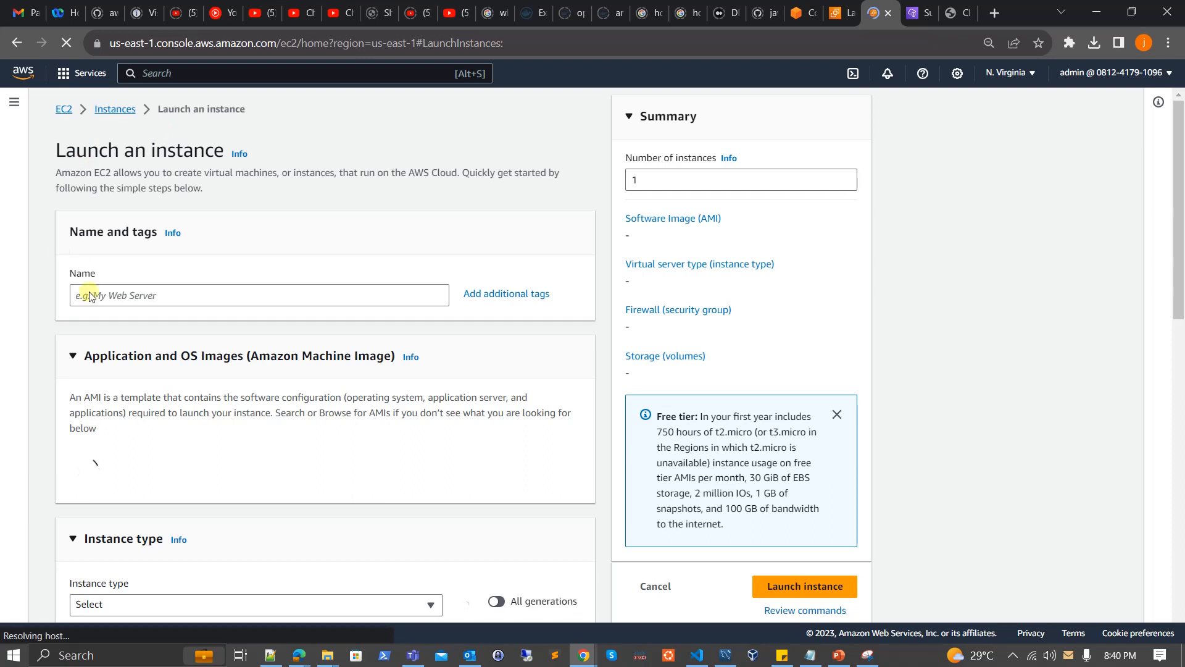
Name the new instance demo-server.
{"action": "left_click", "coordinate": [89, 296]}
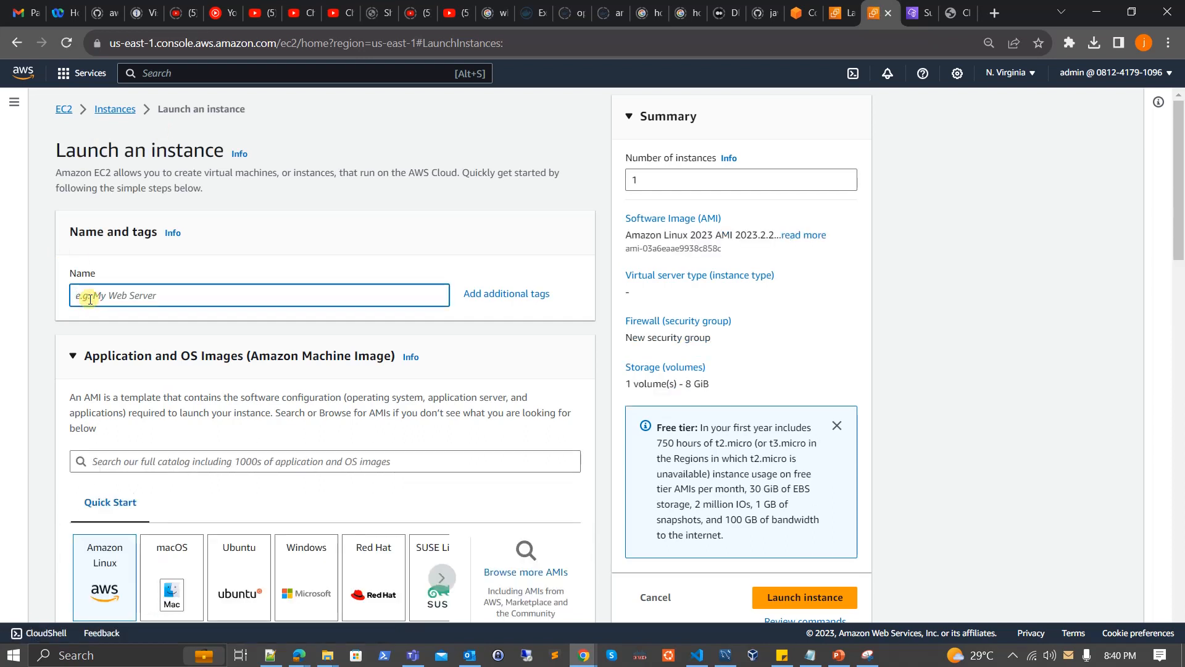
{"action": "type", "text": "demo"}
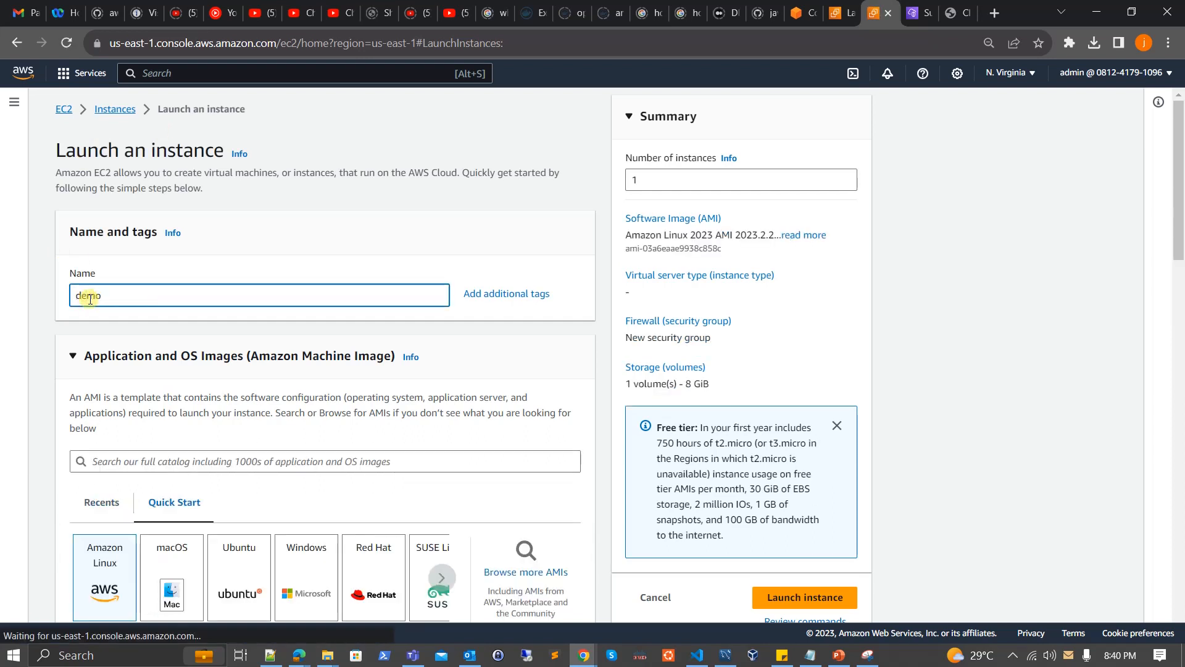
{"action": "type", "text": "-server"}
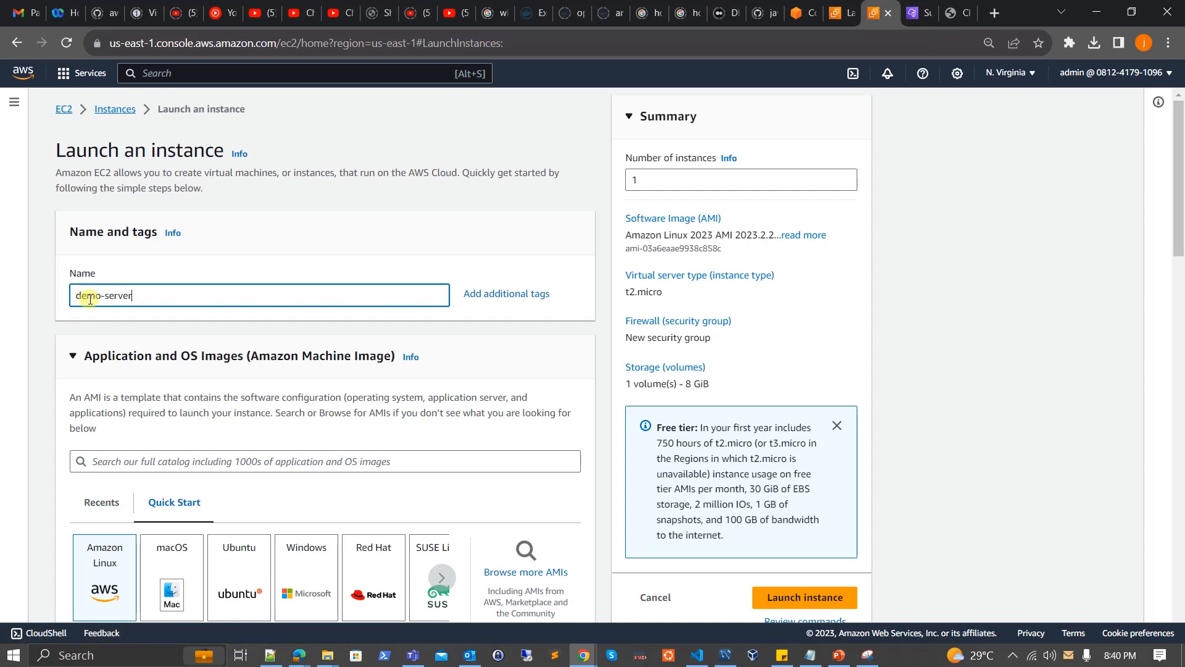
Review the available Amazon Linux machine images and keep Amazon Linux 2023 AMI selected.
{"action": "scroll", "coordinate": [203, 351], "scroll_direction": "down", "scroll_amount": 5}
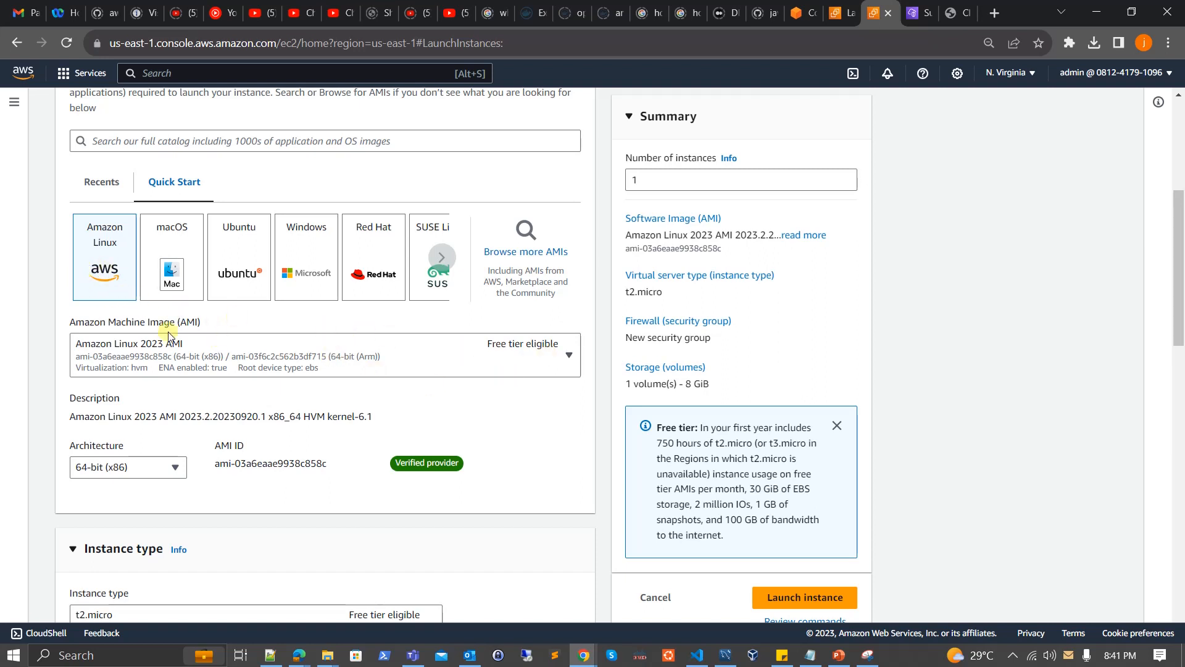
{"action": "scroll", "coordinate": [241, 365], "scroll_direction": "down", "scroll_amount": 1}
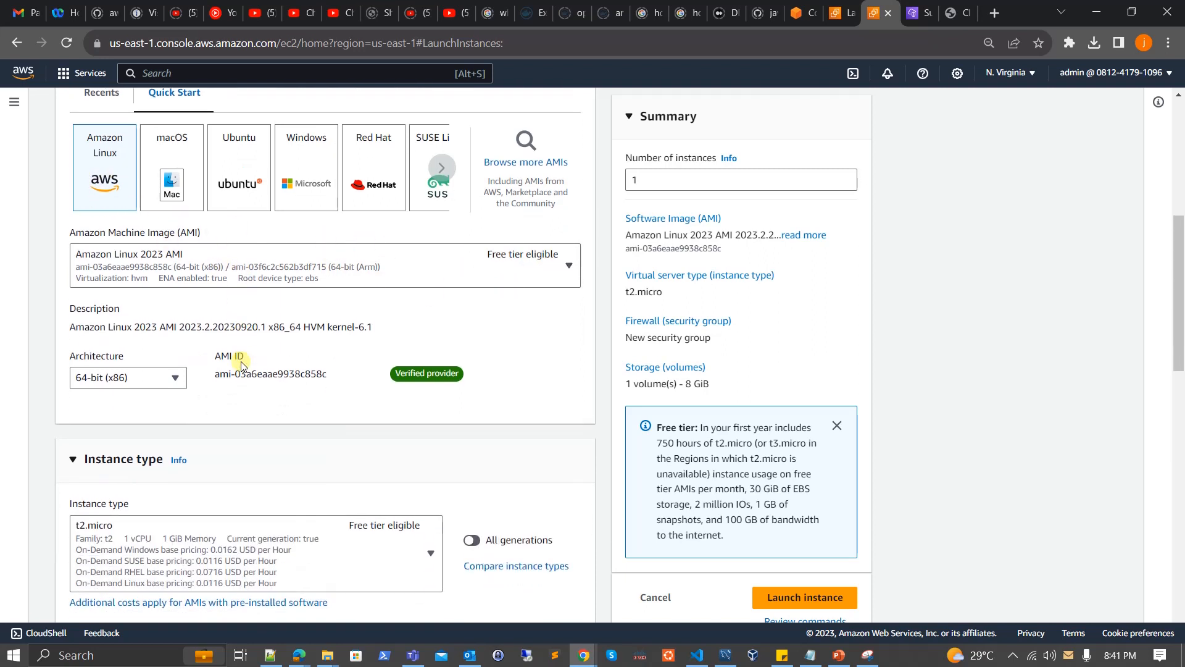
{"action": "left_click", "coordinate": [563, 266]}
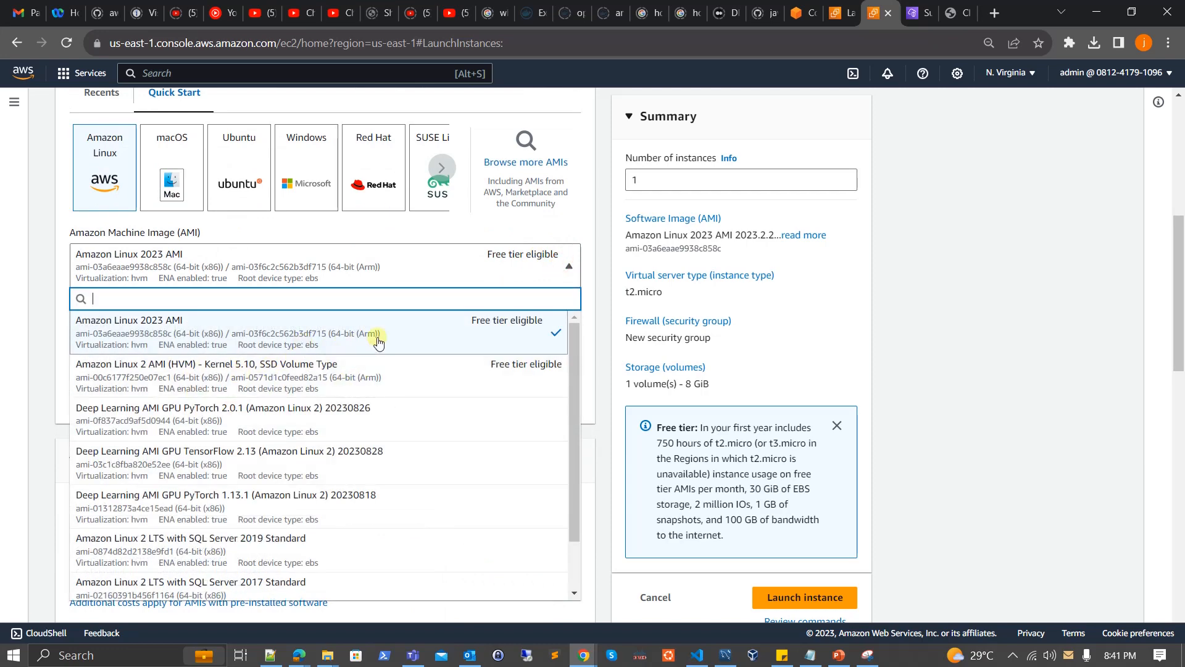
{"action": "scroll", "coordinate": [408, 429], "scroll_direction": "down", "scroll_amount": 3}
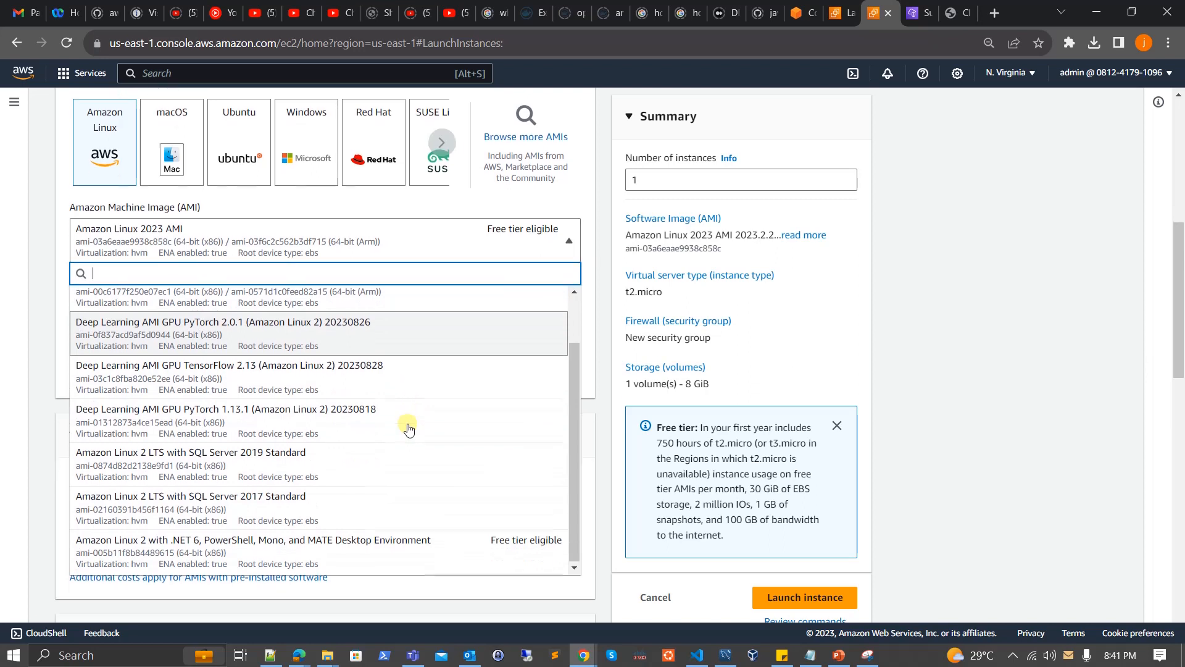
{"action": "scroll", "coordinate": [405, 425], "scroll_direction": "up", "scroll_amount": 3}
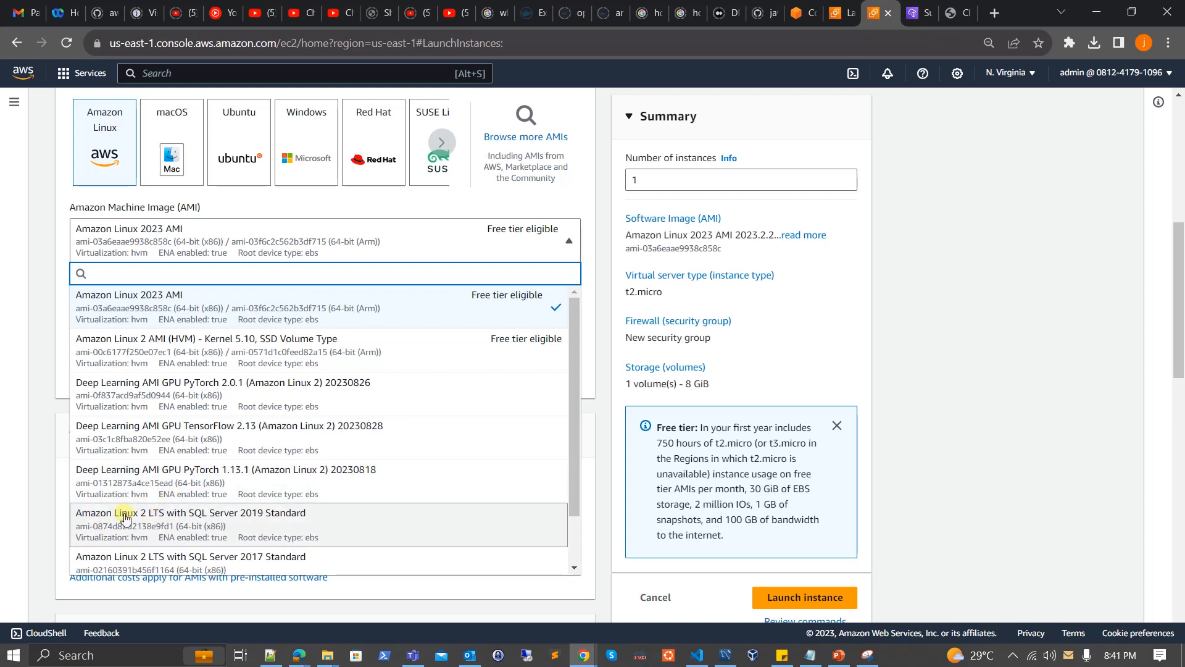
{"action": "scroll", "coordinate": [238, 432], "scroll_direction": "up", "scroll_amount": 1}
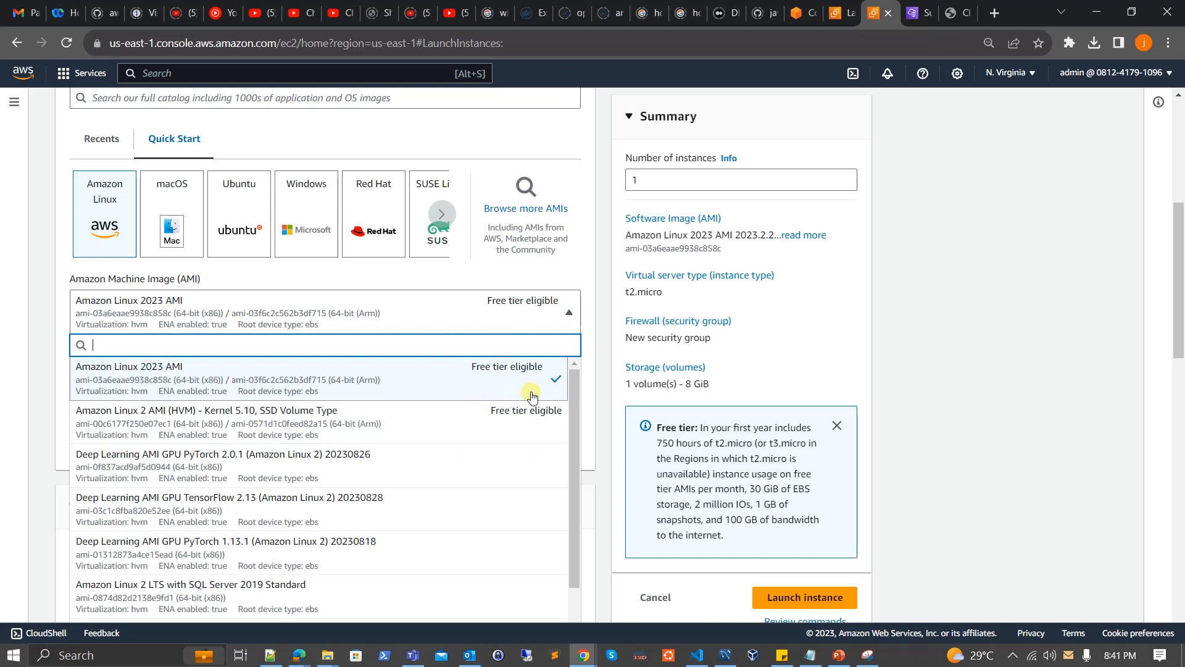
{"action": "left_click", "coordinate": [588, 364]}
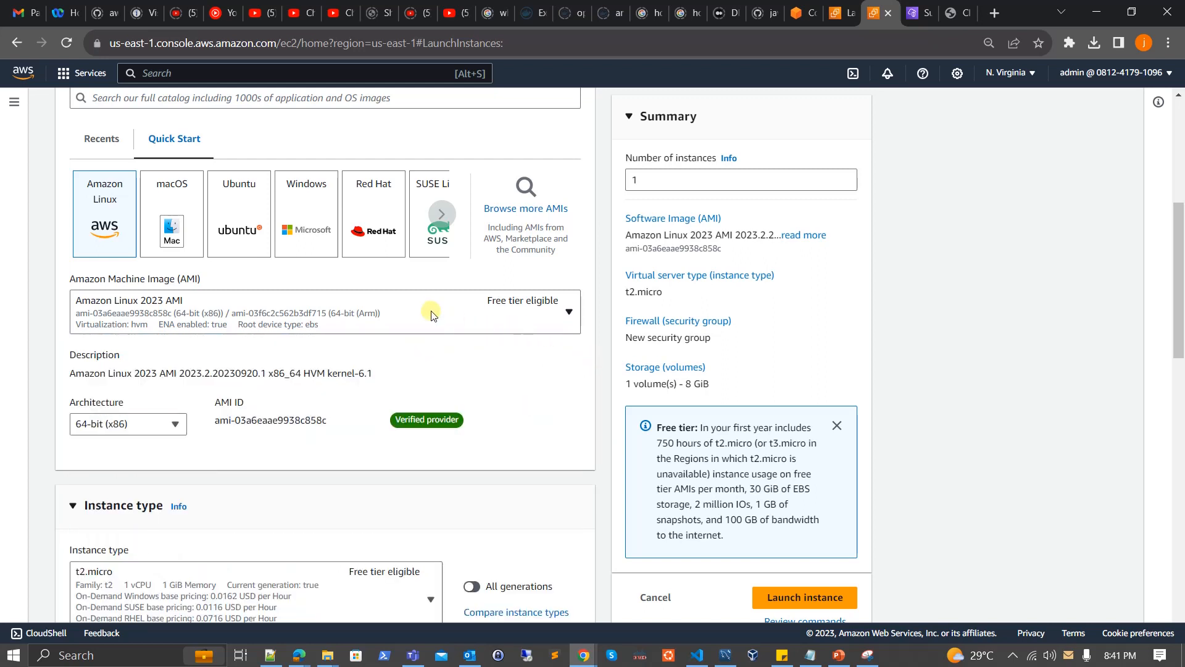
Look through the available instance types and select t2.micro for the instance.
{"action": "scroll", "coordinate": [484, 360], "scroll_direction": "down", "scroll_amount": 4}
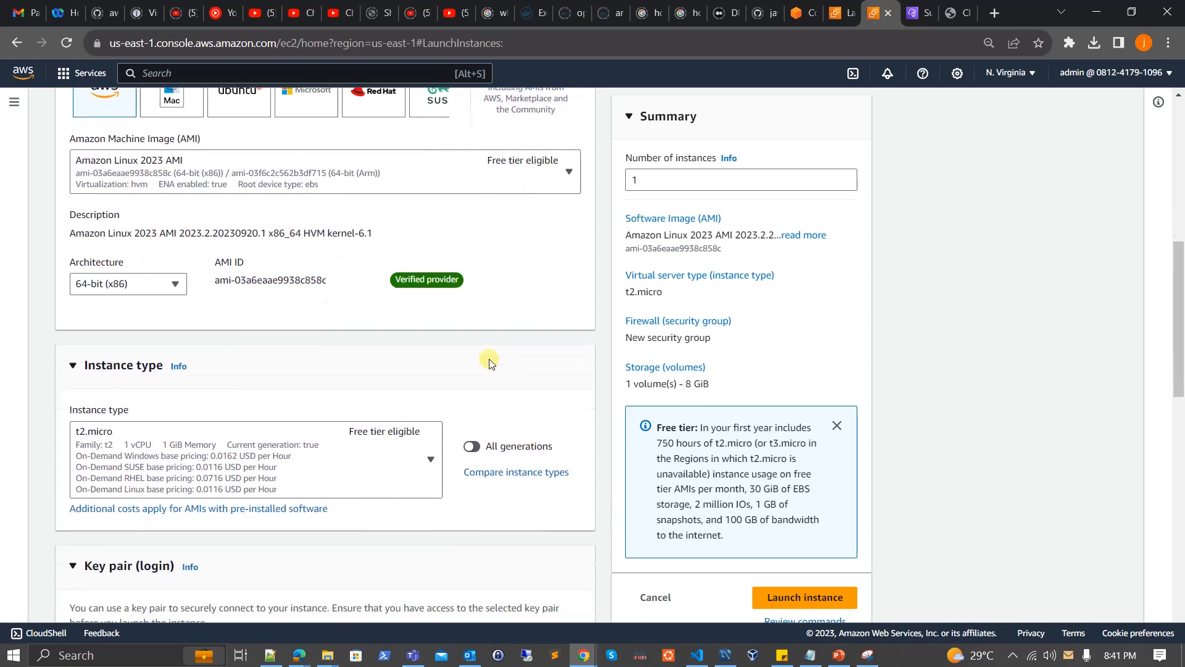
{"action": "scroll", "coordinate": [489, 360], "scroll_direction": "down", "scroll_amount": 3}
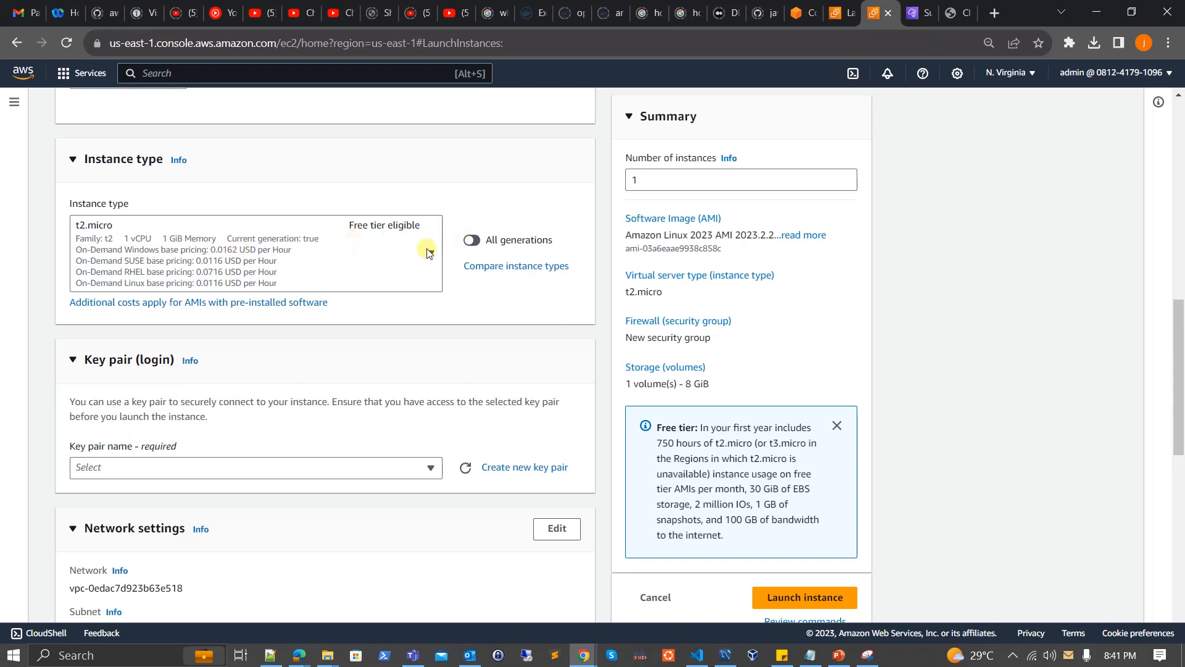
{"action": "left_click", "coordinate": [430, 253]}
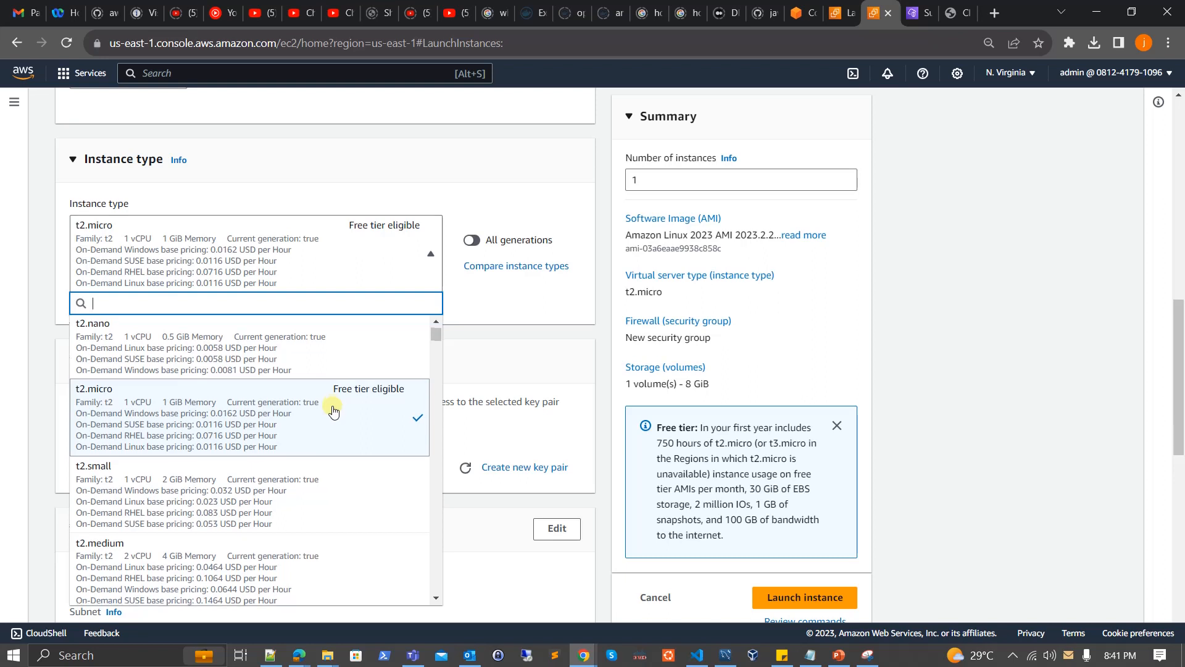
{"action": "scroll", "coordinate": [330, 405], "scroll_direction": "down", "scroll_amount": 1}
{"action": "scroll", "coordinate": [333, 410], "scroll_direction": "up", "scroll_amount": 1}
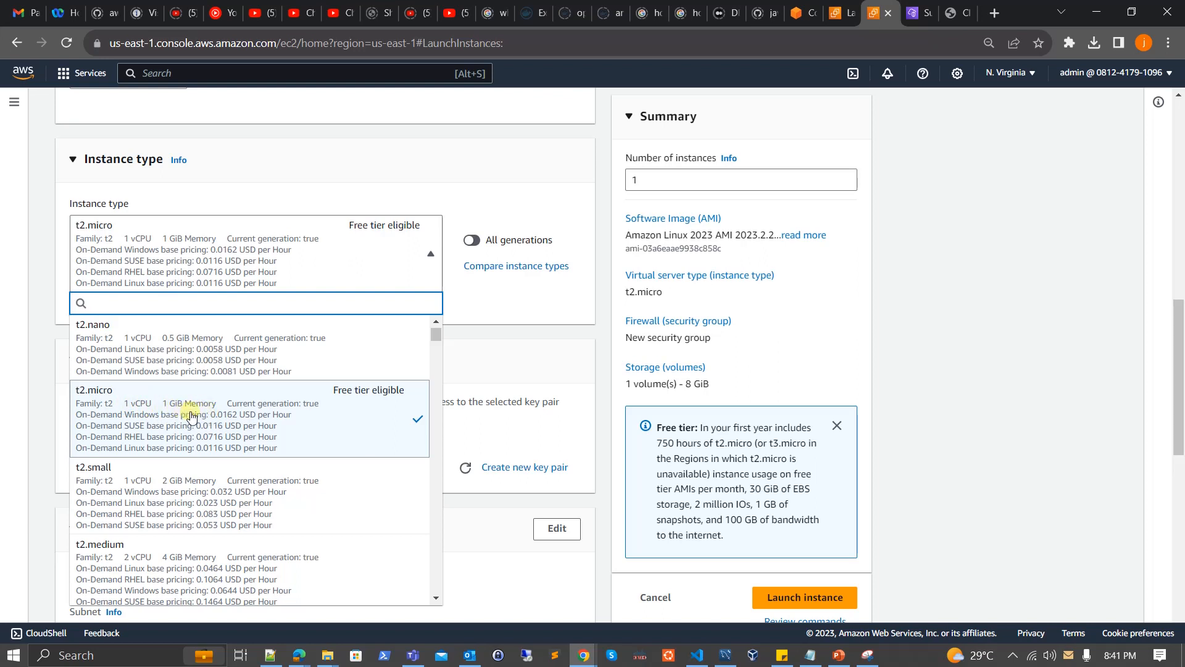
{"action": "scroll", "coordinate": [194, 425], "scroll_direction": "down", "scroll_amount": 1}
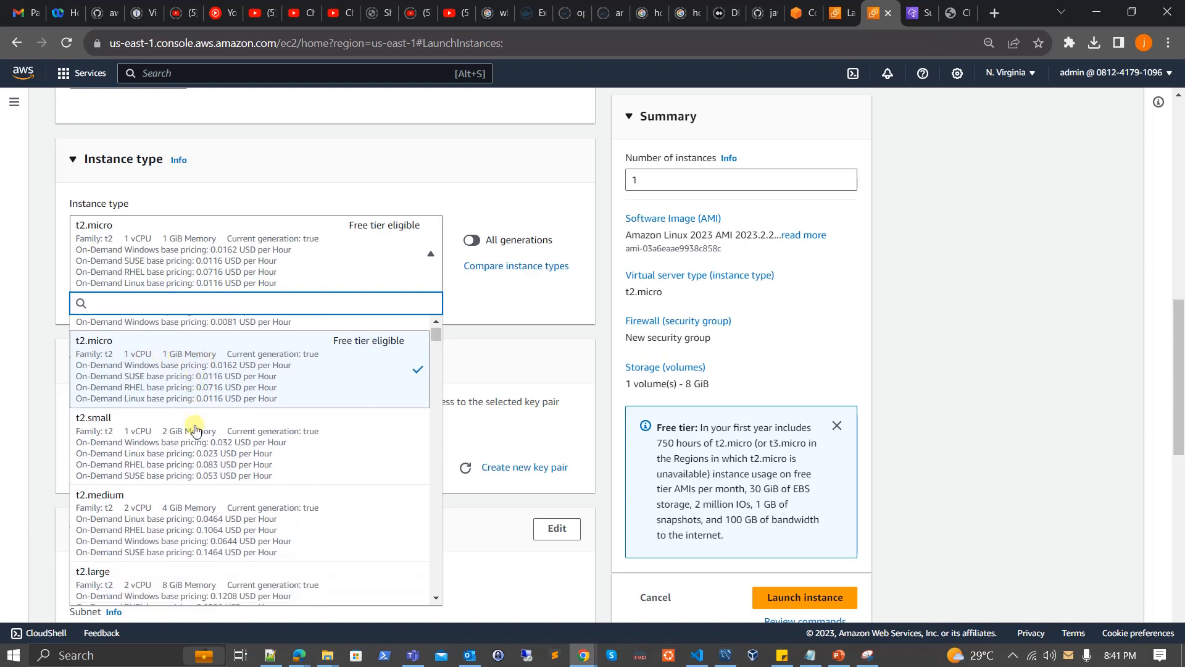
{"action": "scroll", "coordinate": [193, 426], "scroll_direction": "up", "scroll_amount": 1}
{"action": "scroll", "coordinate": [194, 426], "scroll_direction": "down", "scroll_amount": 1}
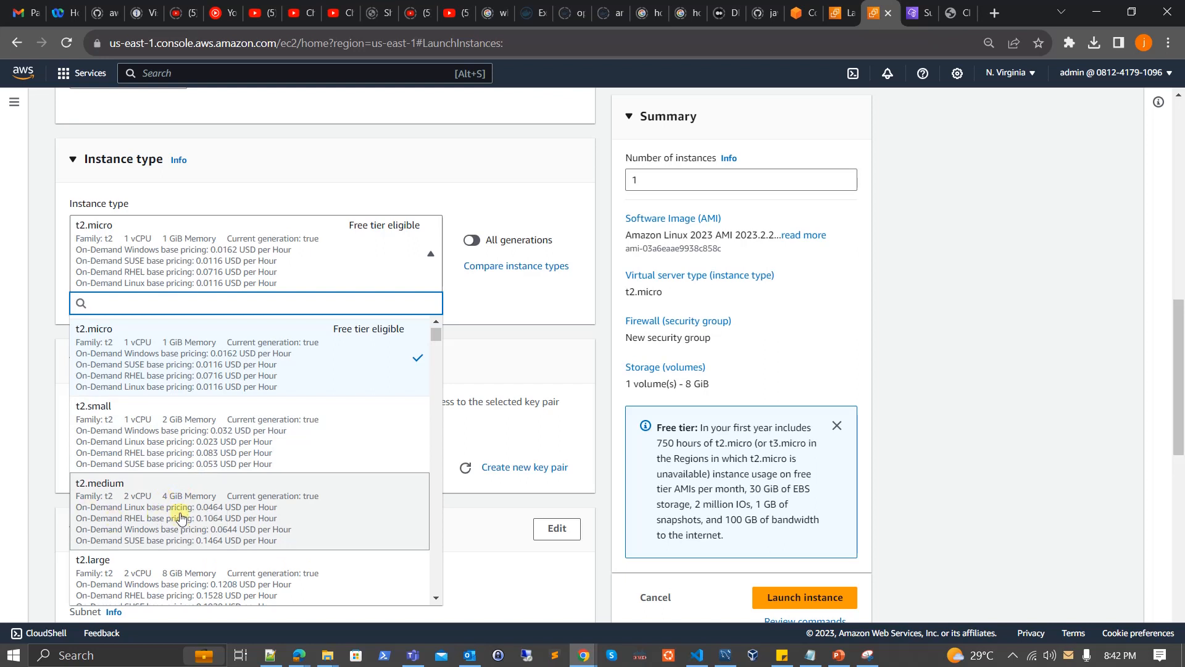
{"action": "scroll", "coordinate": [181, 517], "scroll_direction": "down", "scroll_amount": 5}
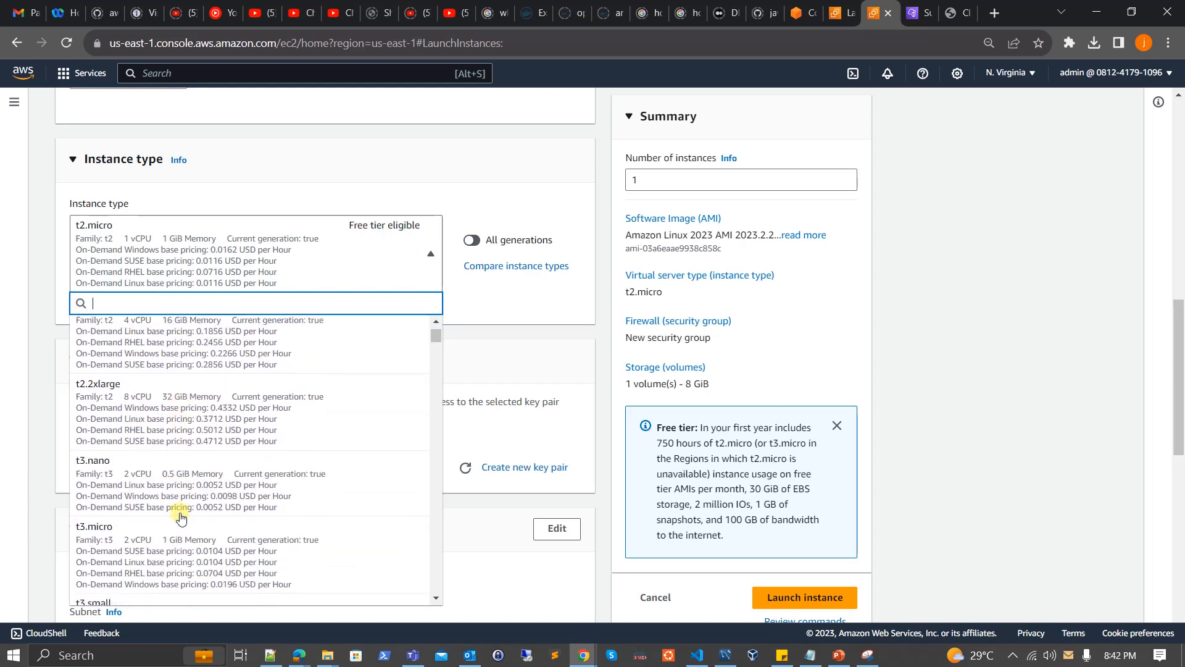
{"action": "scroll", "coordinate": [164, 400], "scroll_direction": "up", "scroll_amount": 6}
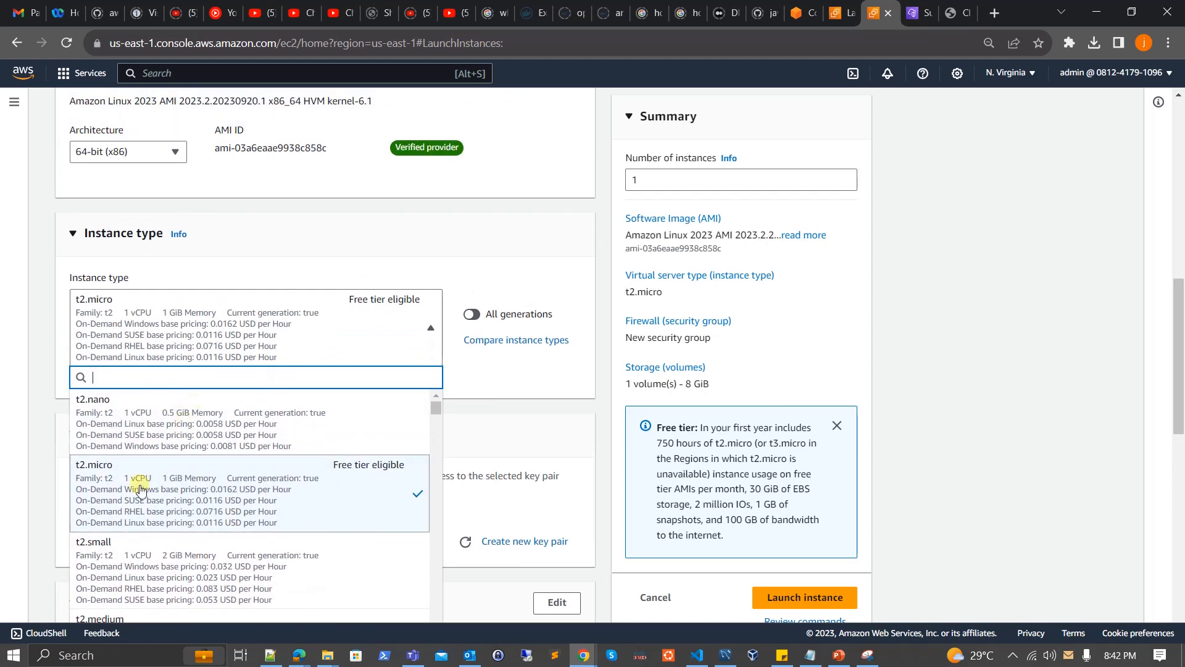
{"action": "left_click", "coordinate": [151, 495]}
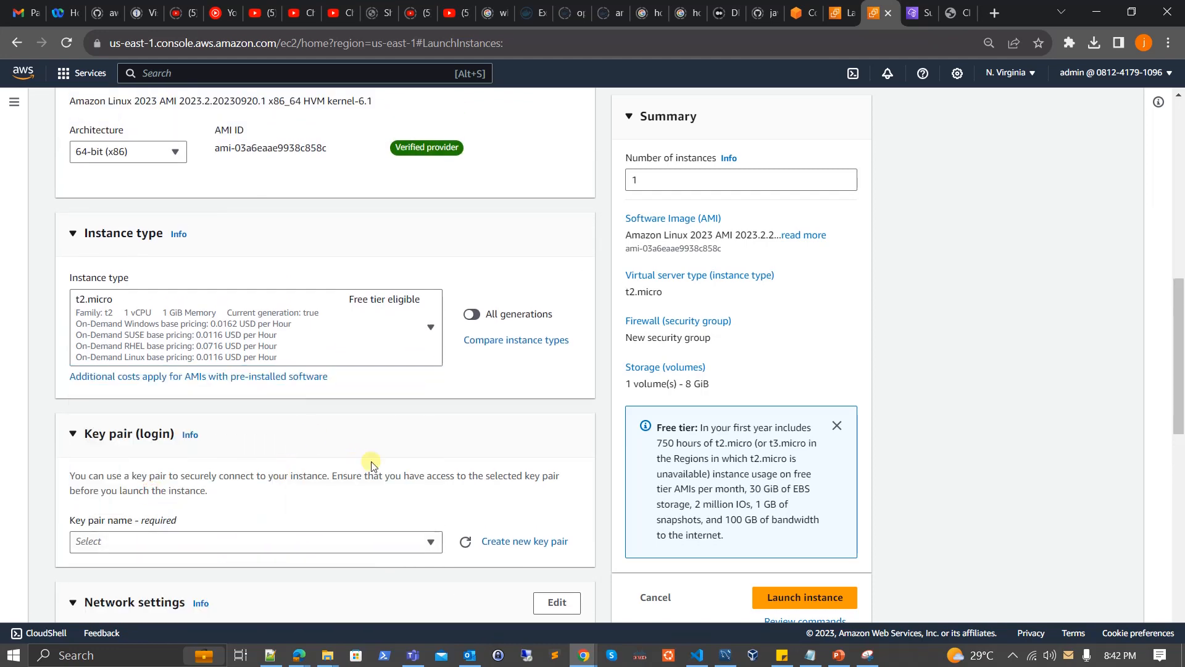
Create an RSA key pair named demo-kp in .pem format for logging in to the instance.
{"action": "scroll", "coordinate": [371, 466], "scroll_direction": "down", "scroll_amount": 2}
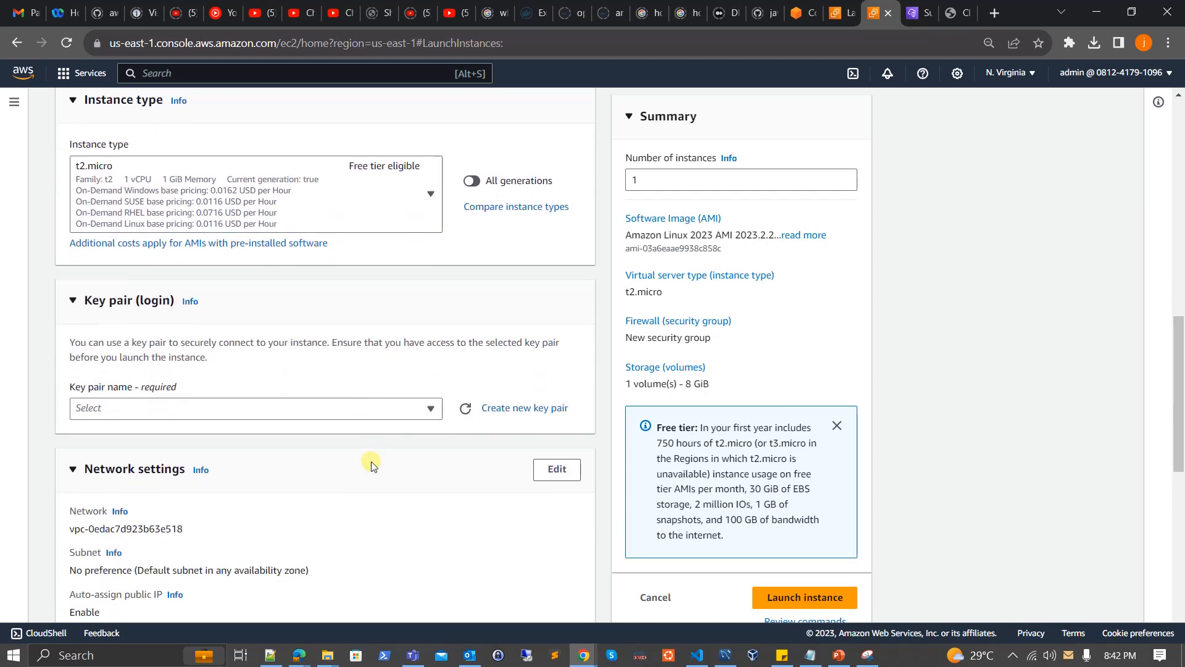
{"action": "left_click", "coordinate": [426, 408]}
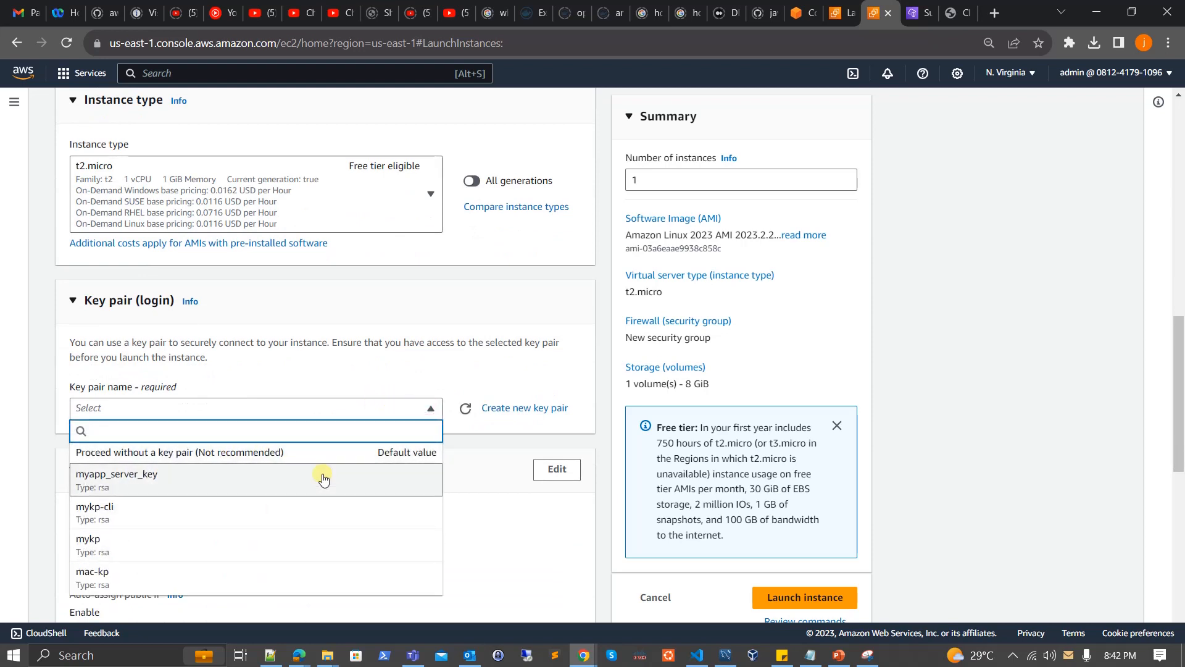
{"action": "left_click", "coordinate": [456, 368]}
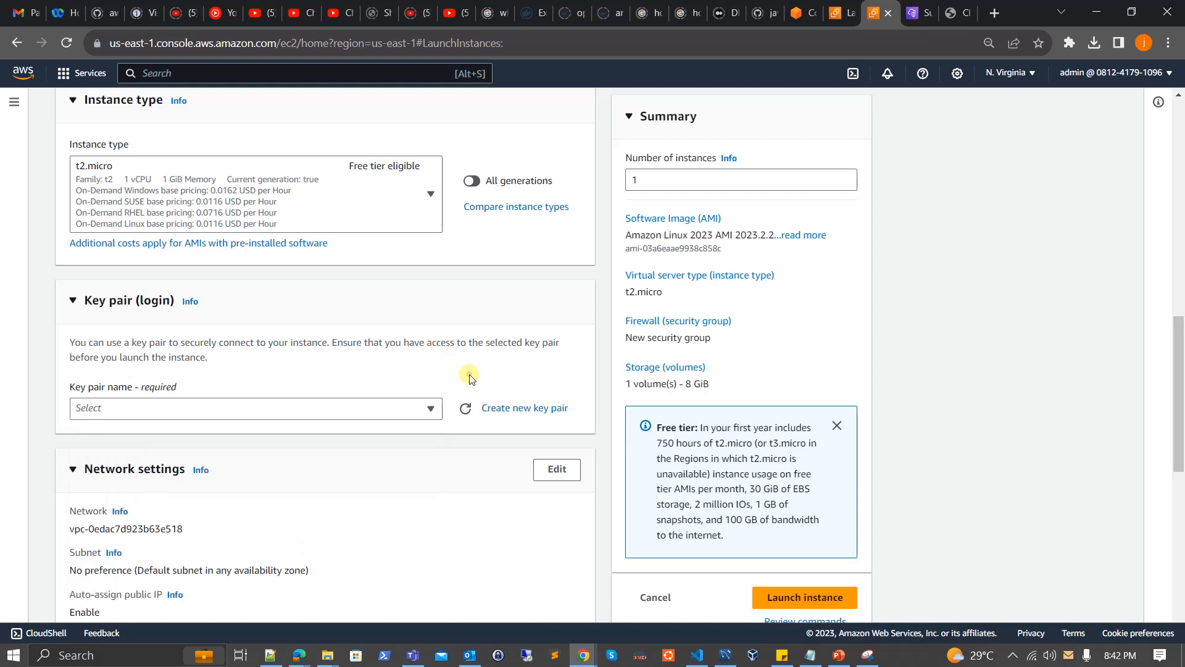
{"action": "left_click", "coordinate": [503, 408]}
{"action": "left_click", "coordinate": [531, 252]}
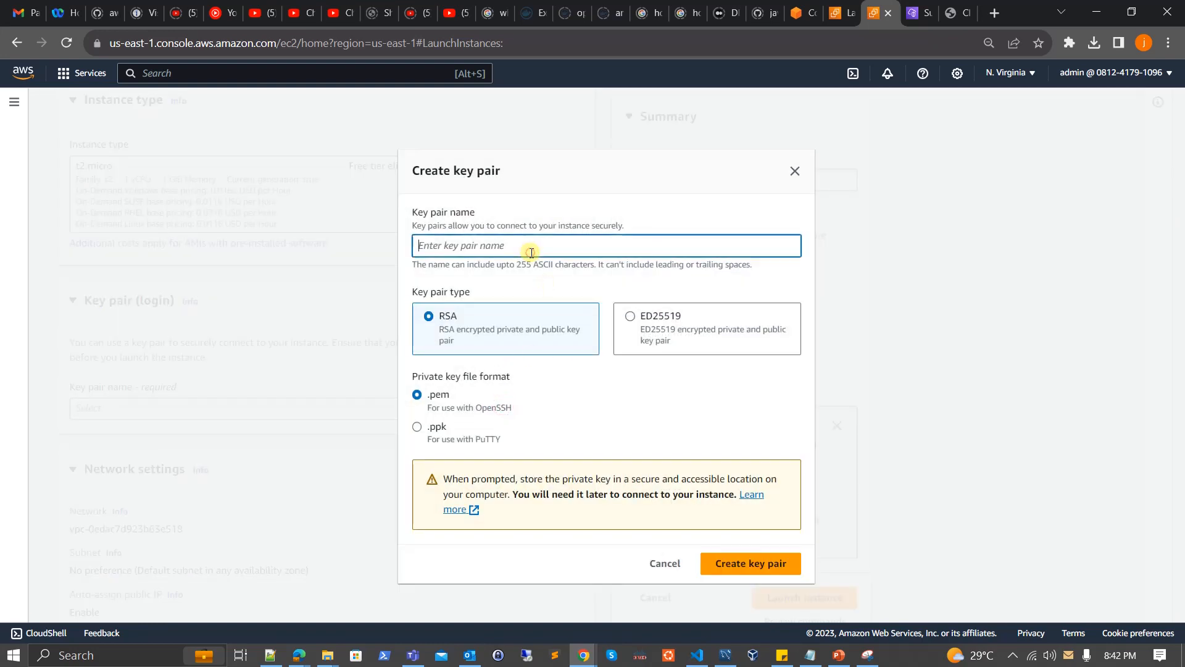
{"action": "type", "text": "demo-kp"}
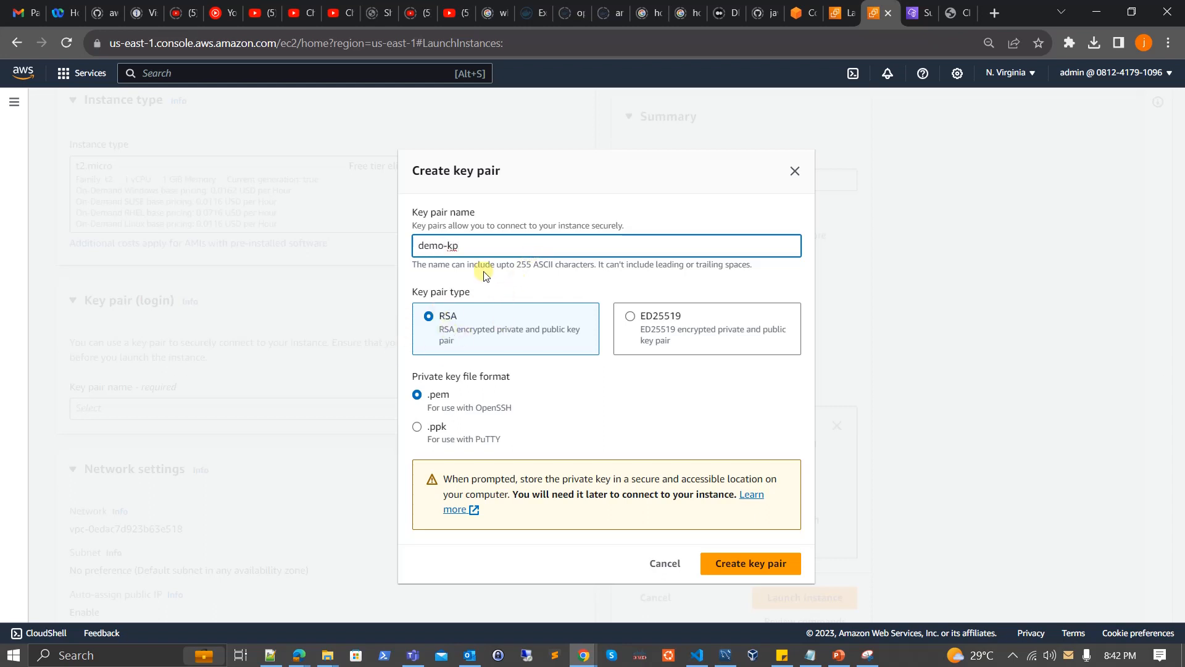
{"action": "left_click", "coordinate": [749, 566]}
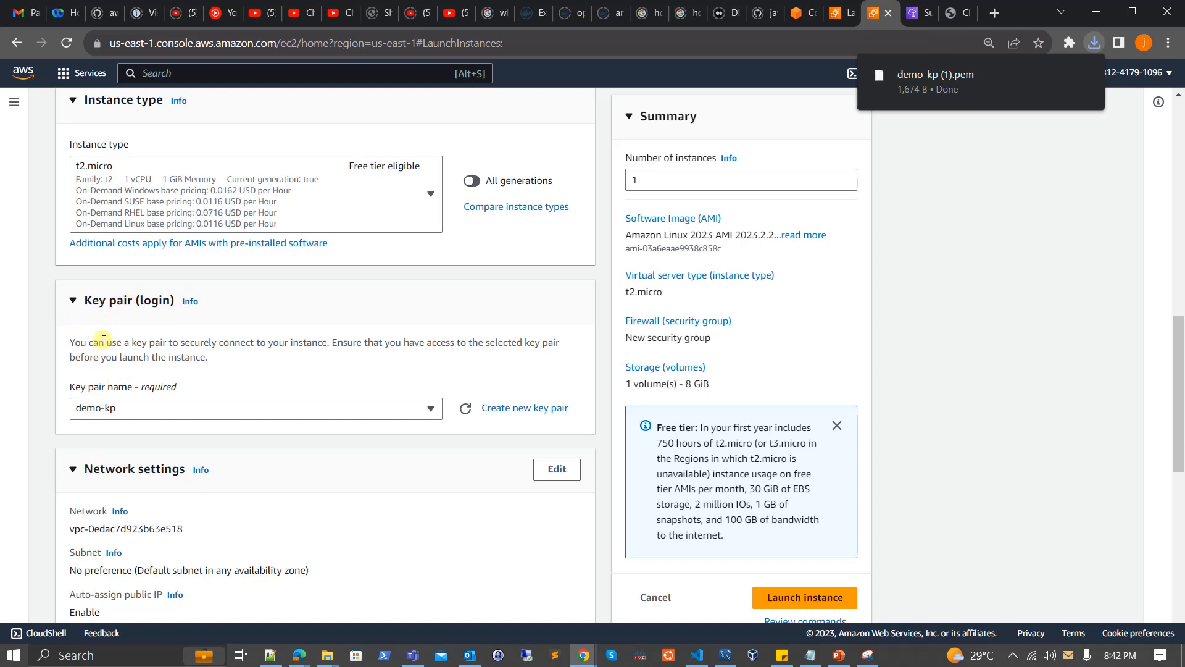
Edit the network settings to place the instance in demo-vpc on subnet-A.
{"action": "scroll", "coordinate": [112, 423], "scroll_direction": "down", "scroll_amount": 3}
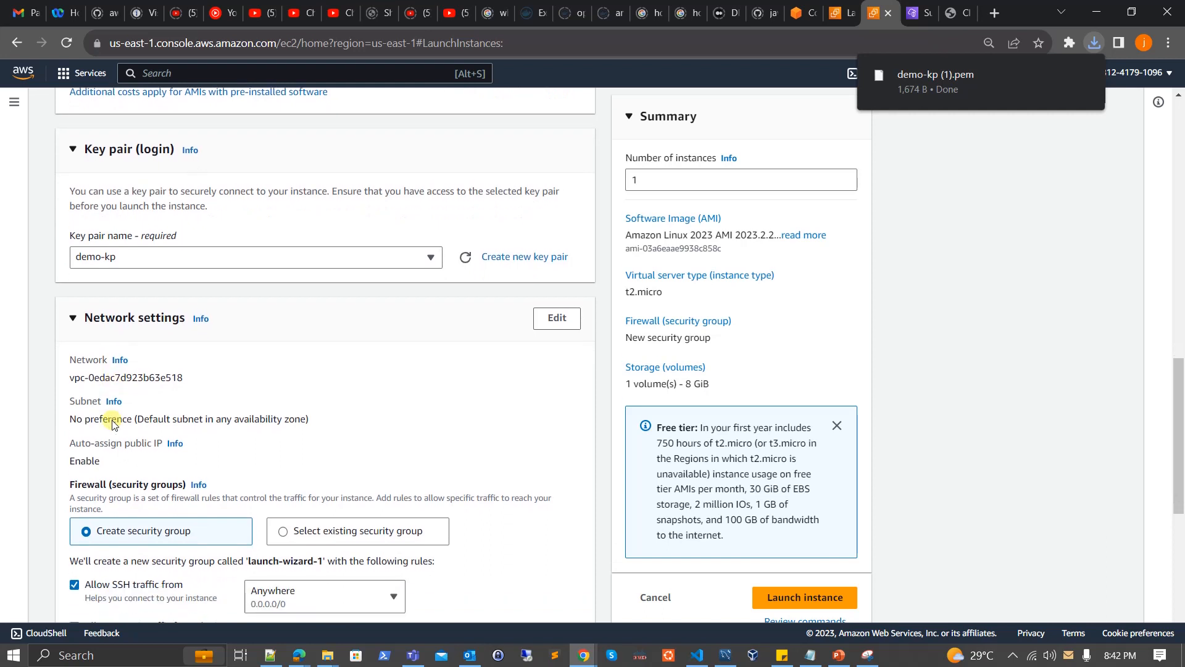
{"action": "scroll", "coordinate": [113, 423], "scroll_direction": "down", "scroll_amount": 1}
{"action": "scroll", "coordinate": [363, 369], "scroll_direction": "down", "scroll_amount": 1}
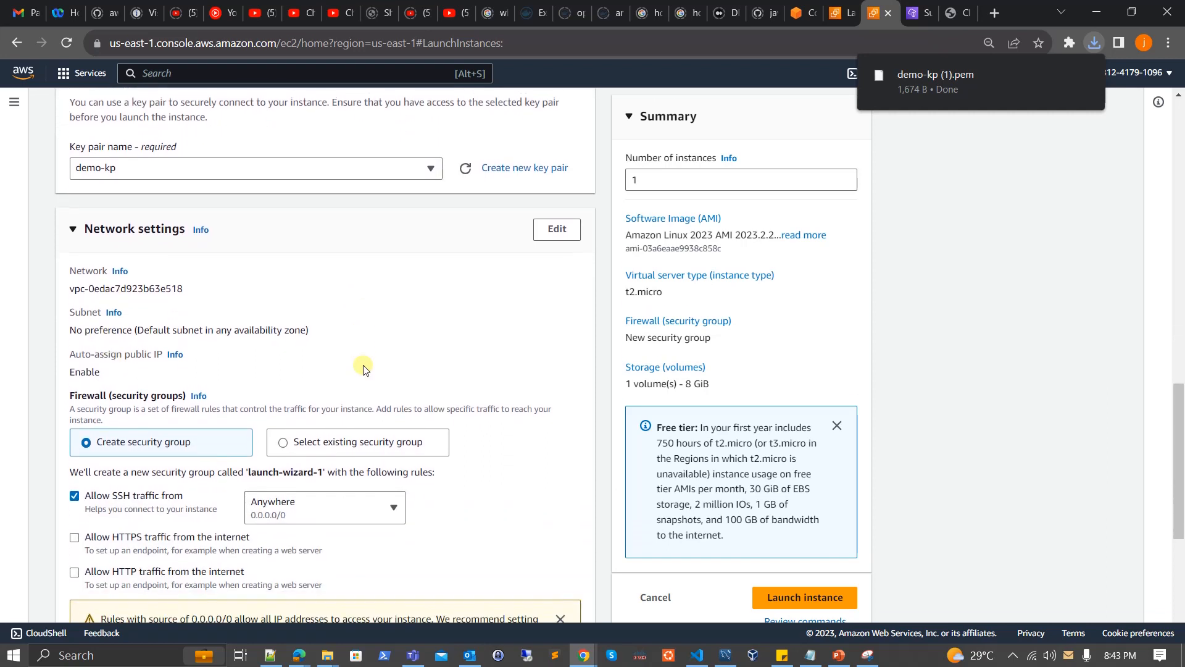
{"action": "left_click", "coordinate": [552, 234]}
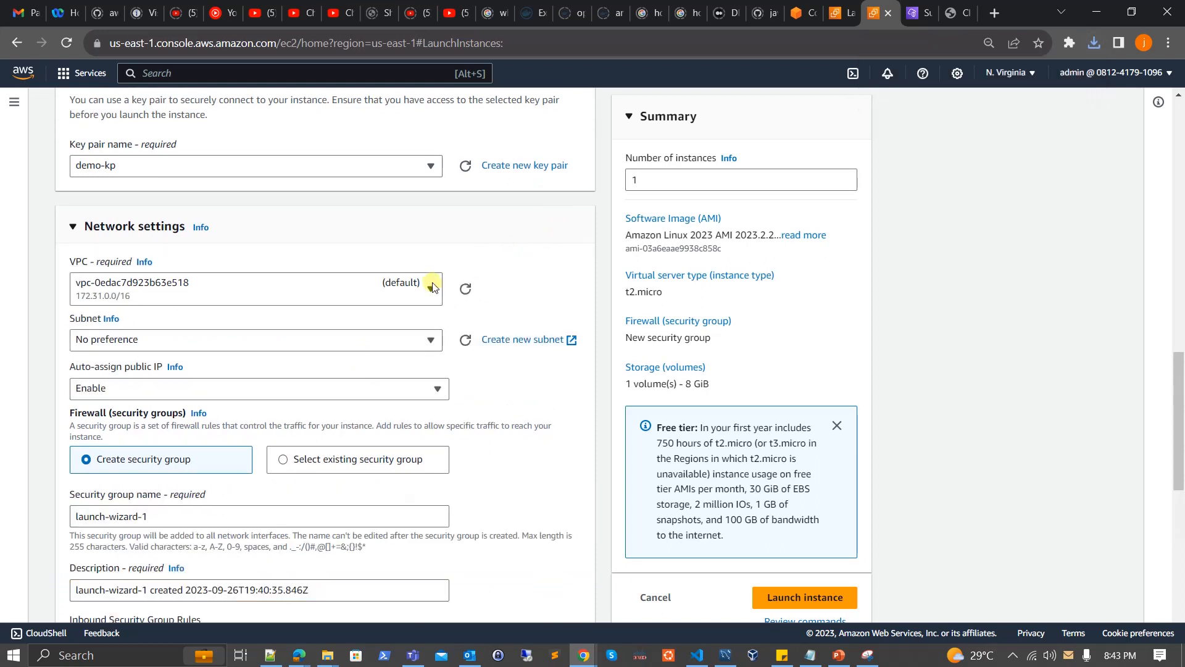
{"action": "left_click", "coordinate": [424, 290]}
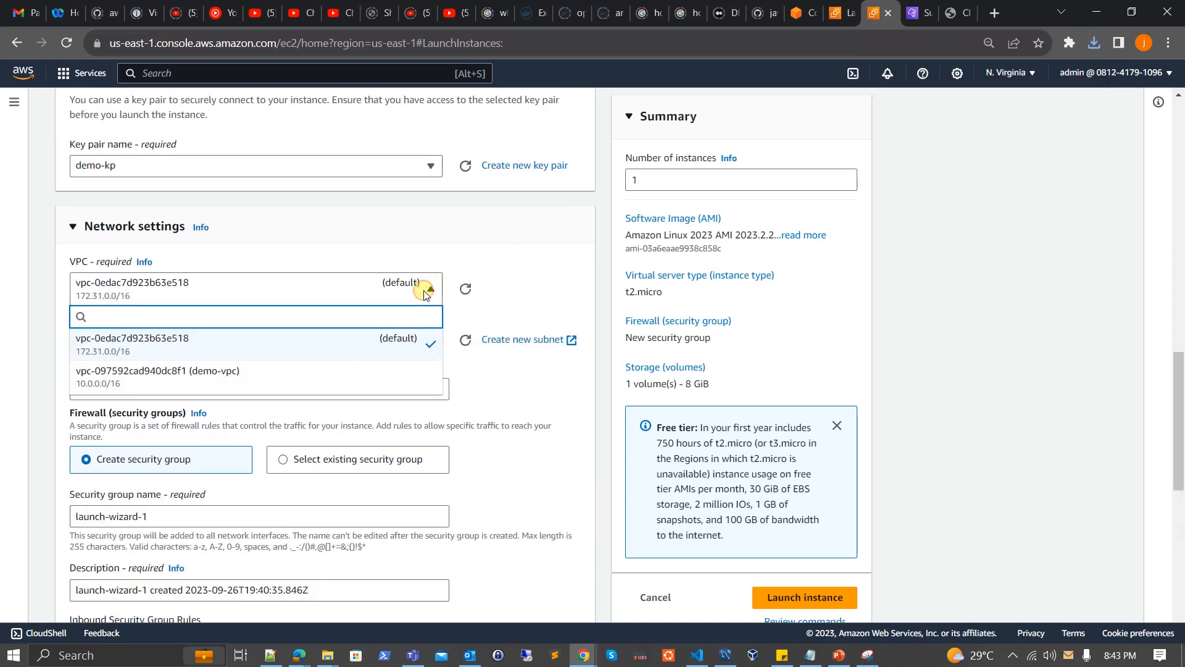
{"action": "left_click", "coordinate": [198, 382]}
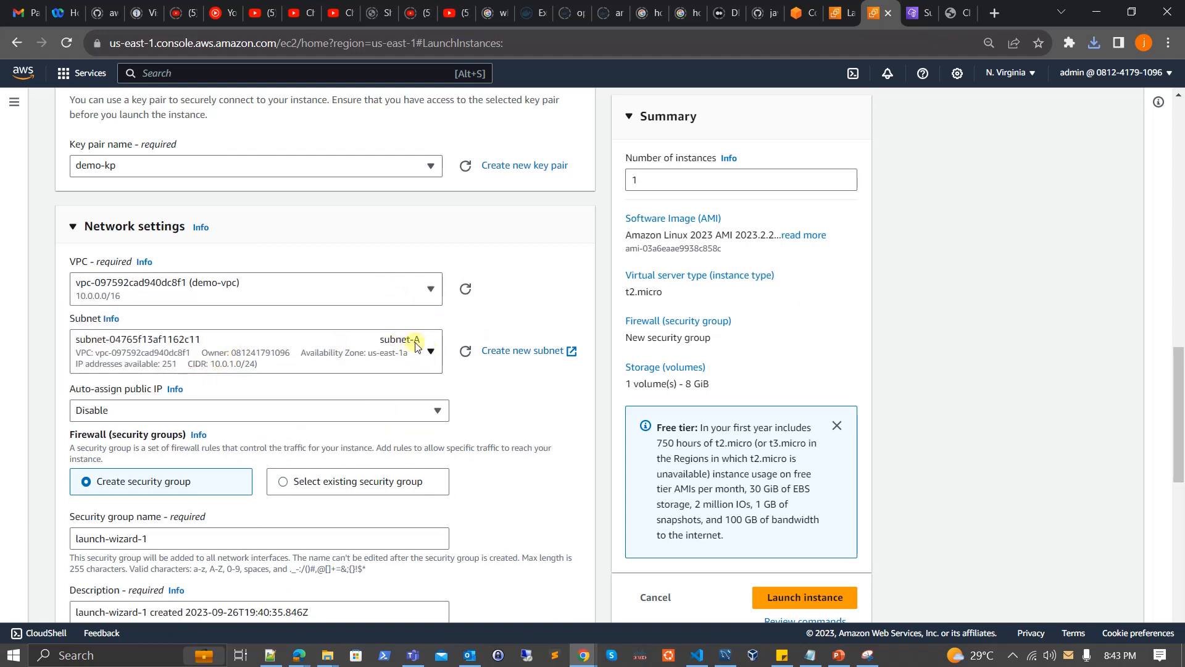
{"action": "left_click", "coordinate": [396, 353]}
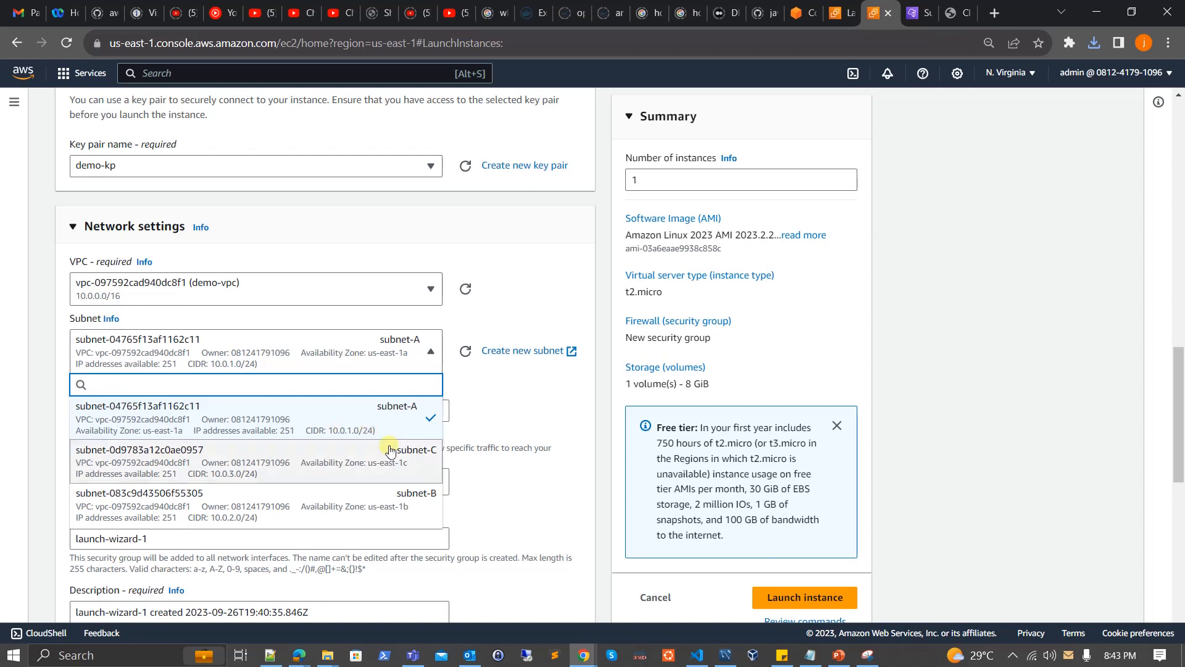
{"action": "left_click", "coordinate": [334, 420]}
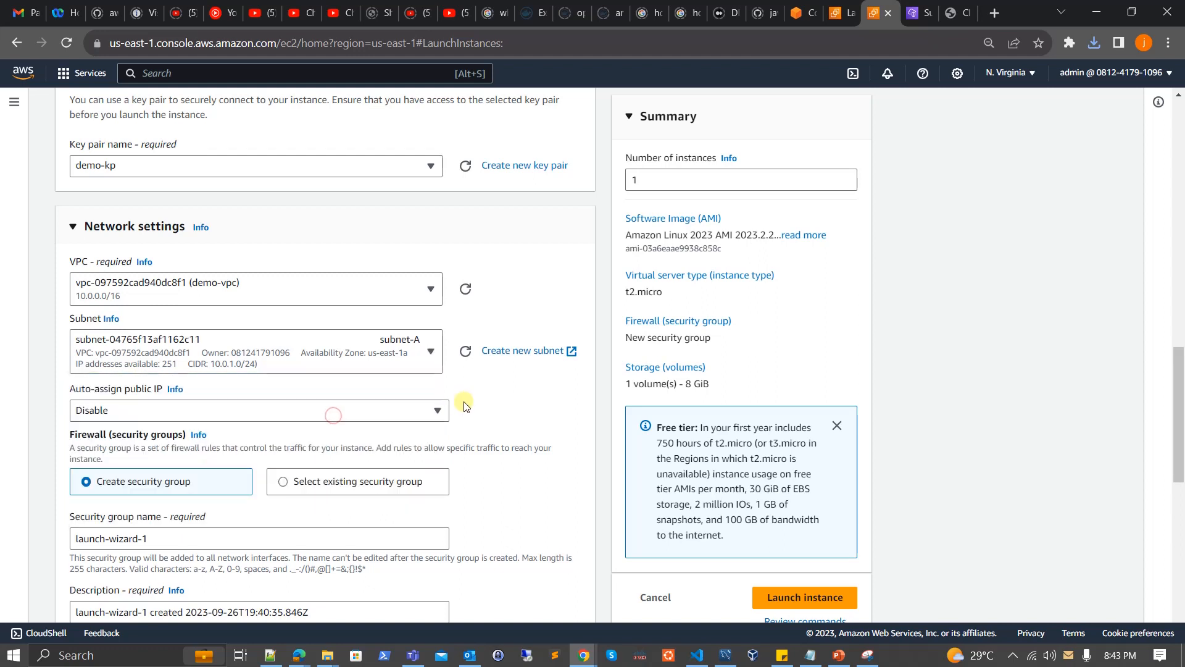
Enable auto-assignment of a public IP in the instance's network settings.
{"action": "scroll", "coordinate": [466, 404], "scroll_direction": "down", "scroll_amount": 1}
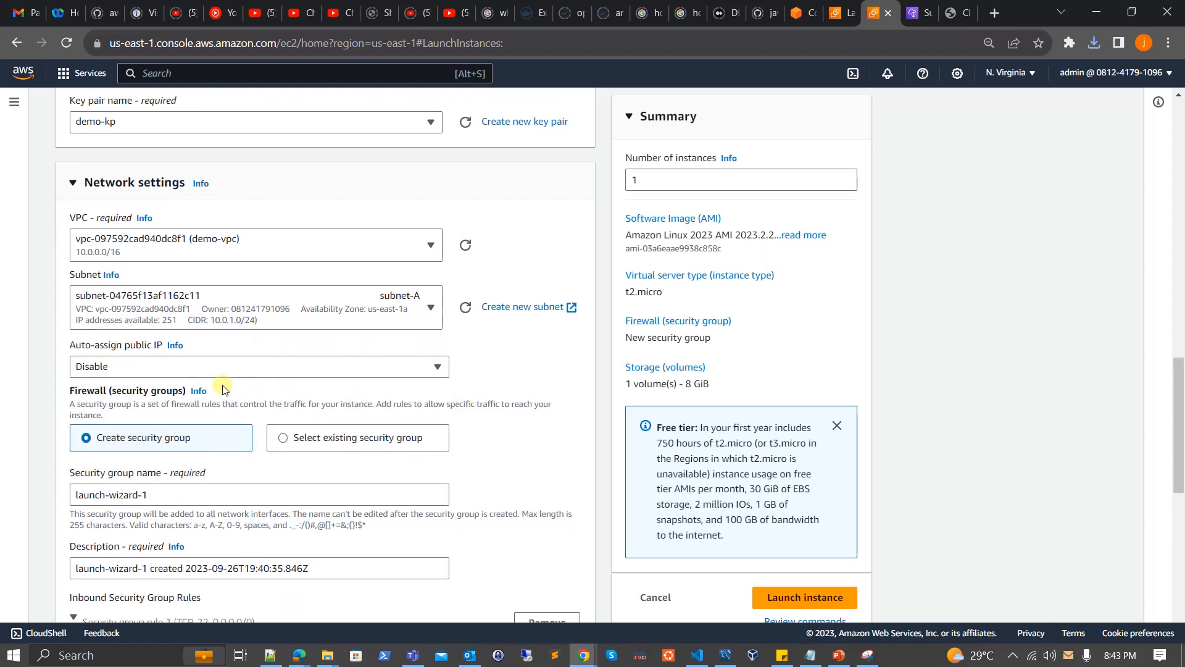
{"action": "left_click", "coordinate": [352, 369]}
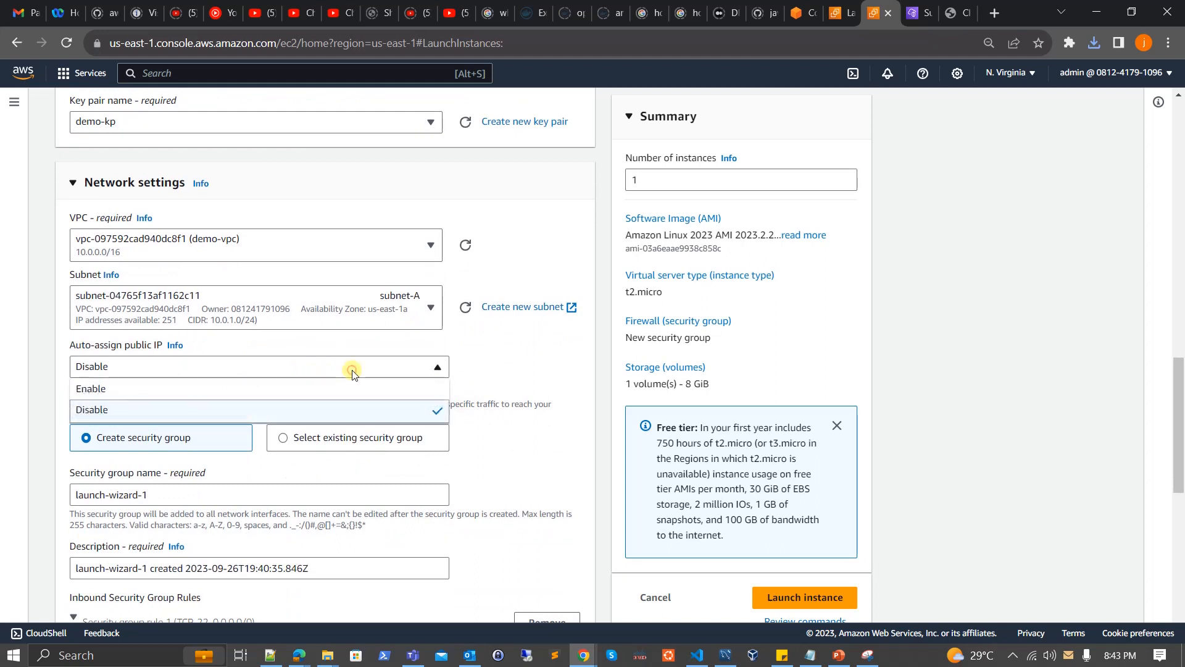
{"action": "left_click", "coordinate": [301, 394]}
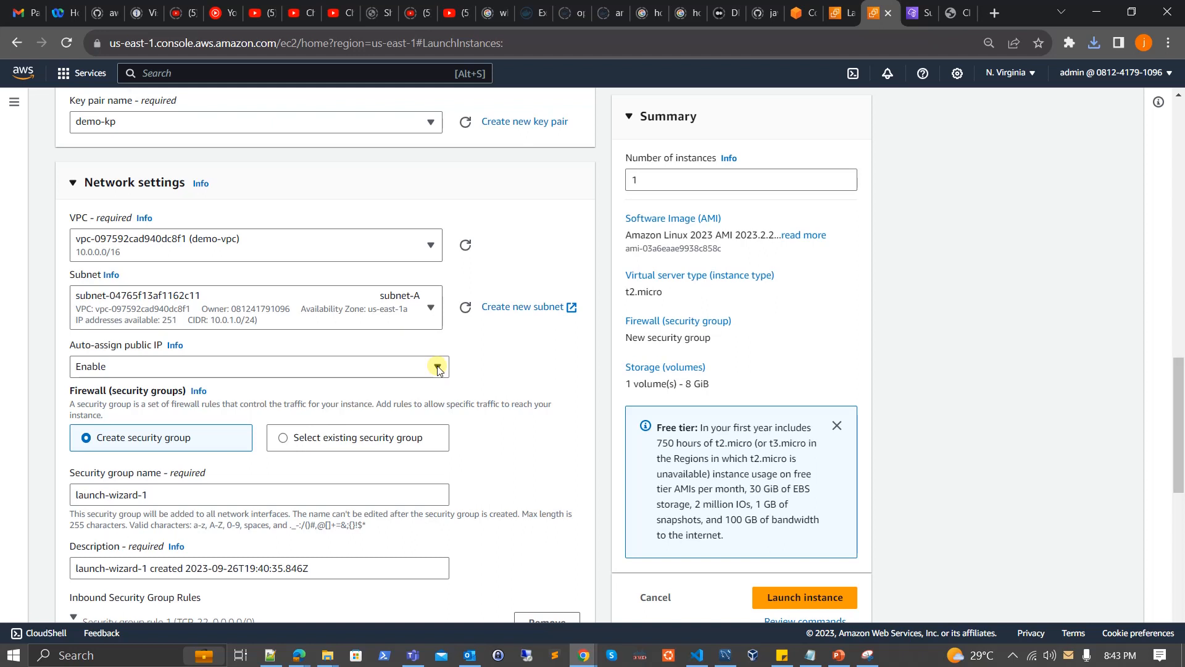
Name the new security group demo-sg and set its description to demo-sg as well.
{"action": "scroll", "coordinate": [437, 369], "scroll_direction": "down", "scroll_amount": 2}
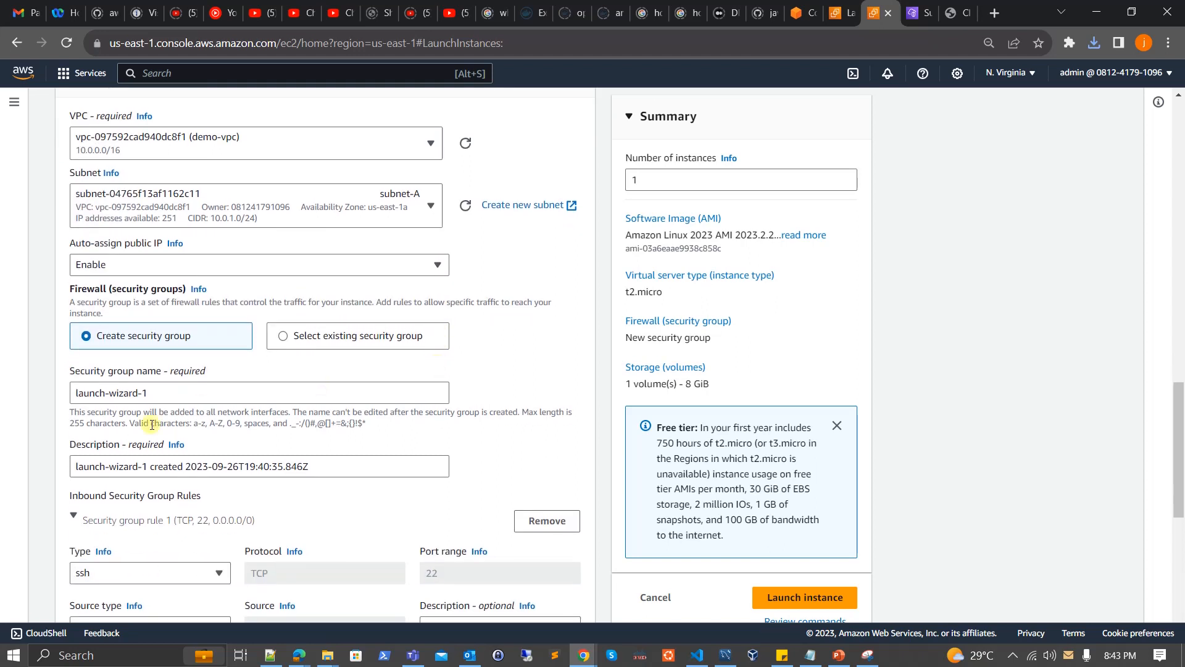
{"action": "triple_click", "coordinate": [162, 396]}
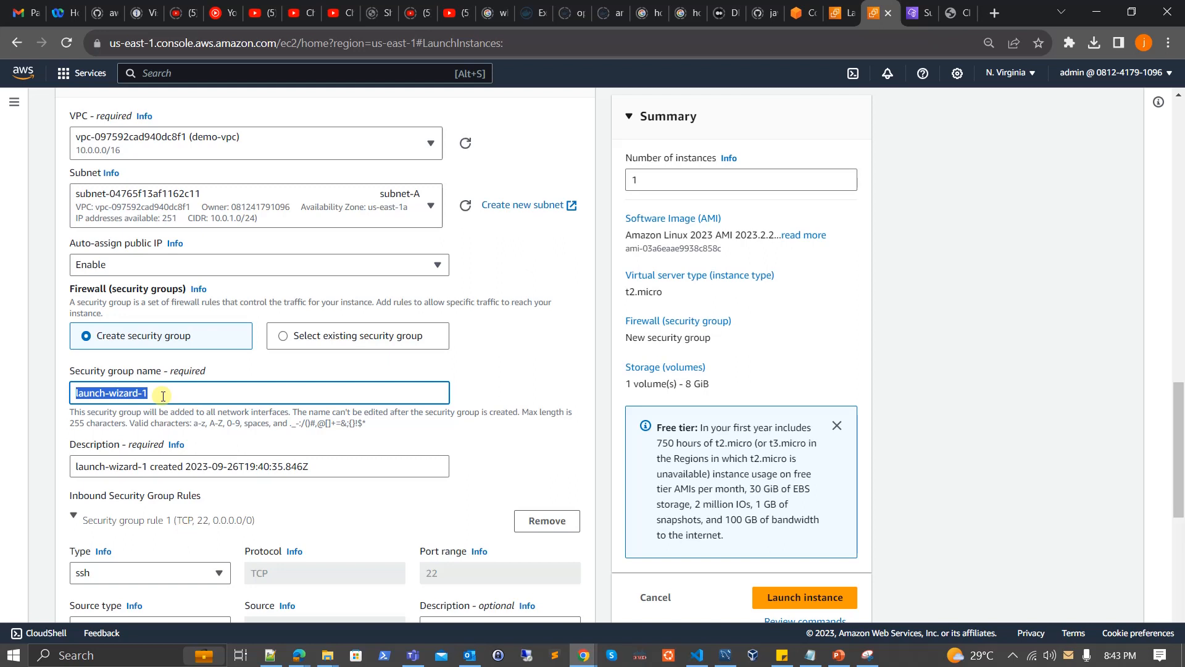
{"action": "type", "text": "demo-sg"}
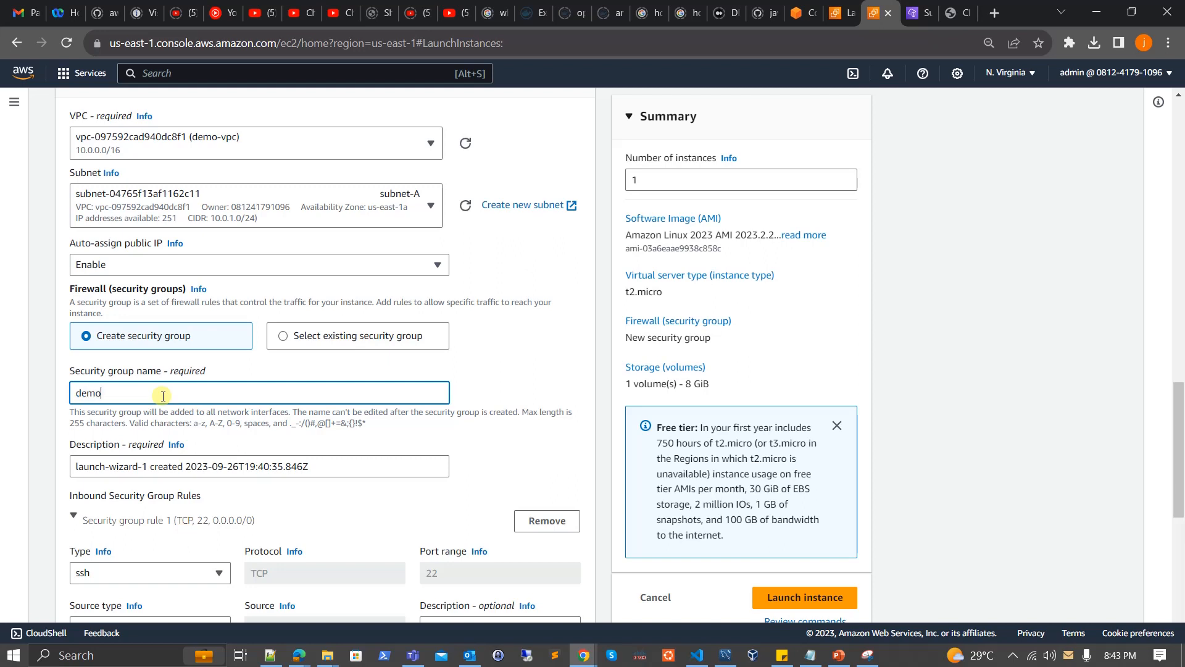
{"action": "triple_click", "coordinate": [336, 470]}
{"action": "type", "text": "demo-sg"}
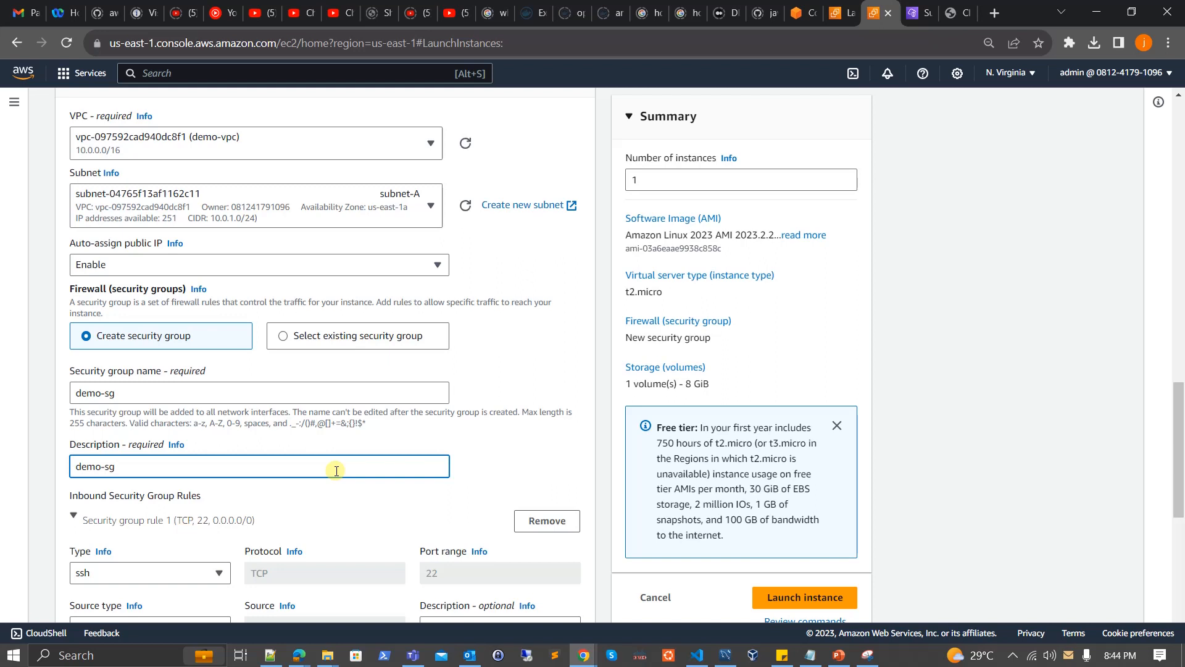
Keep the SSH rule and the 8 GiB gp3 root volume, and launch a single instance.
{"action": "scroll", "coordinate": [335, 471], "scroll_direction": "down", "scroll_amount": 3}
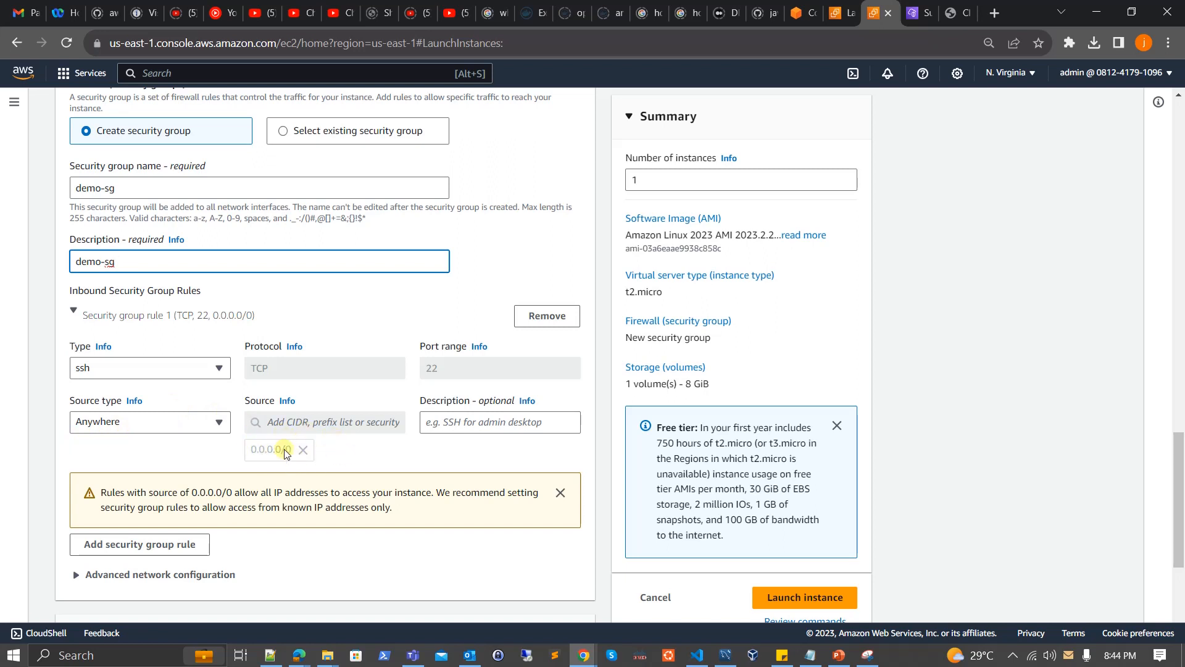
{"action": "scroll", "coordinate": [269, 454], "scroll_direction": "down", "scroll_amount": 1}
{"action": "scroll", "coordinate": [265, 454], "scroll_direction": "down", "scroll_amount": 3}
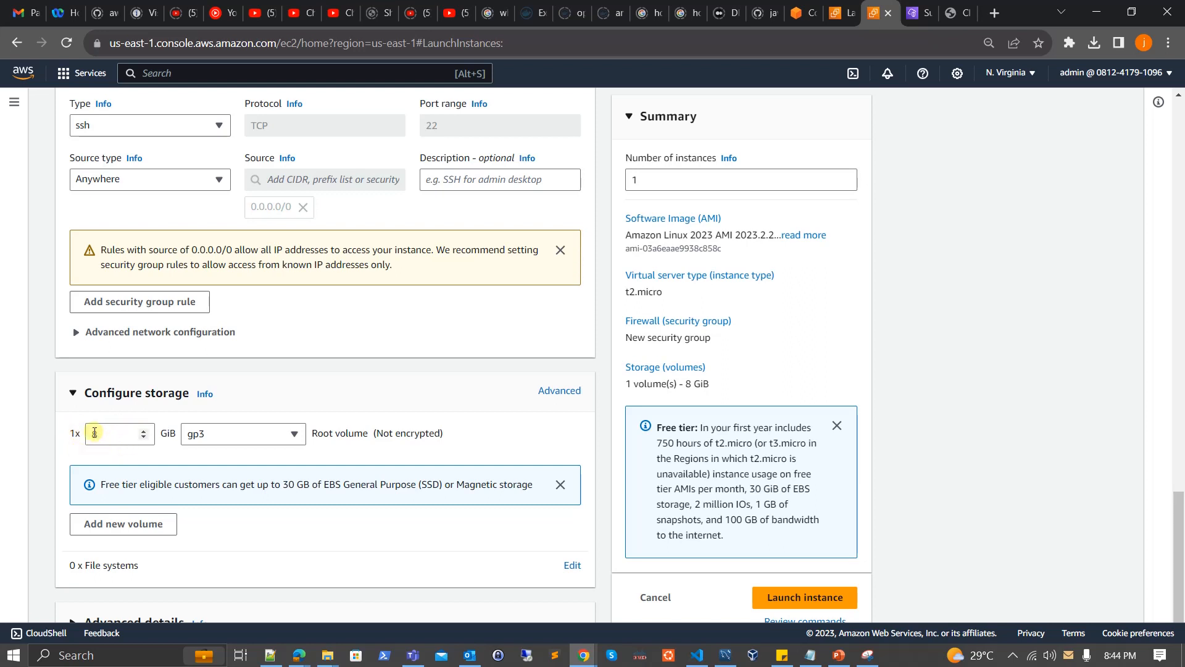
{"action": "left_click", "coordinate": [144, 432]}
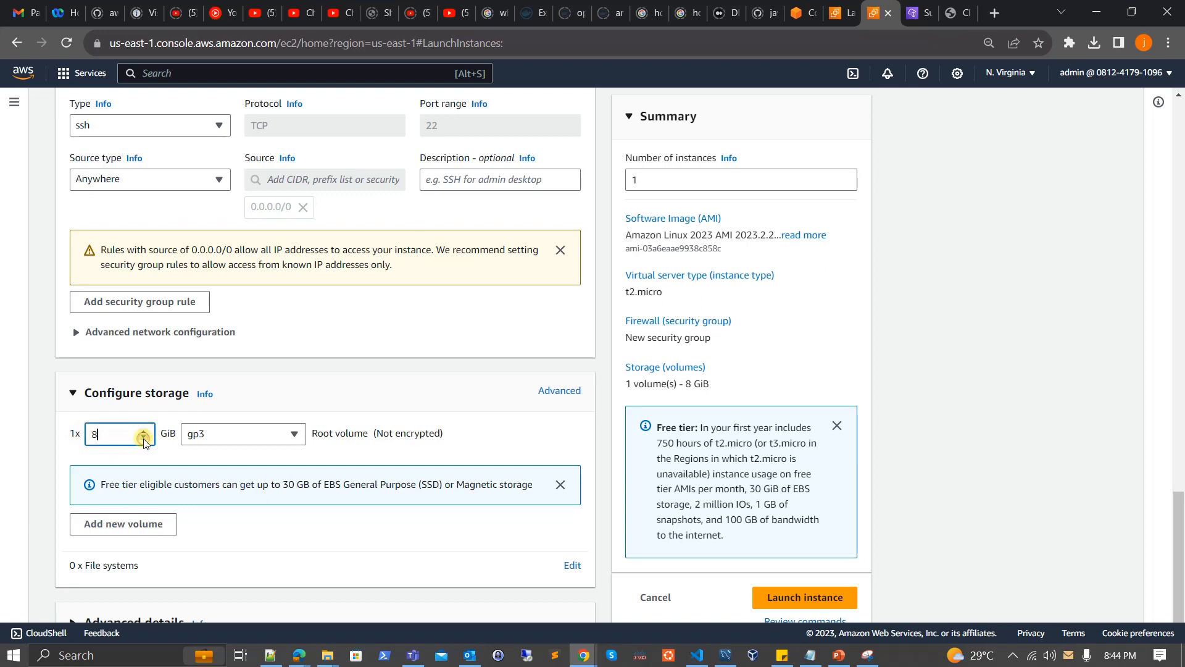
{"action": "scroll", "coordinate": [175, 464], "scroll_direction": "down", "scroll_amount": 1}
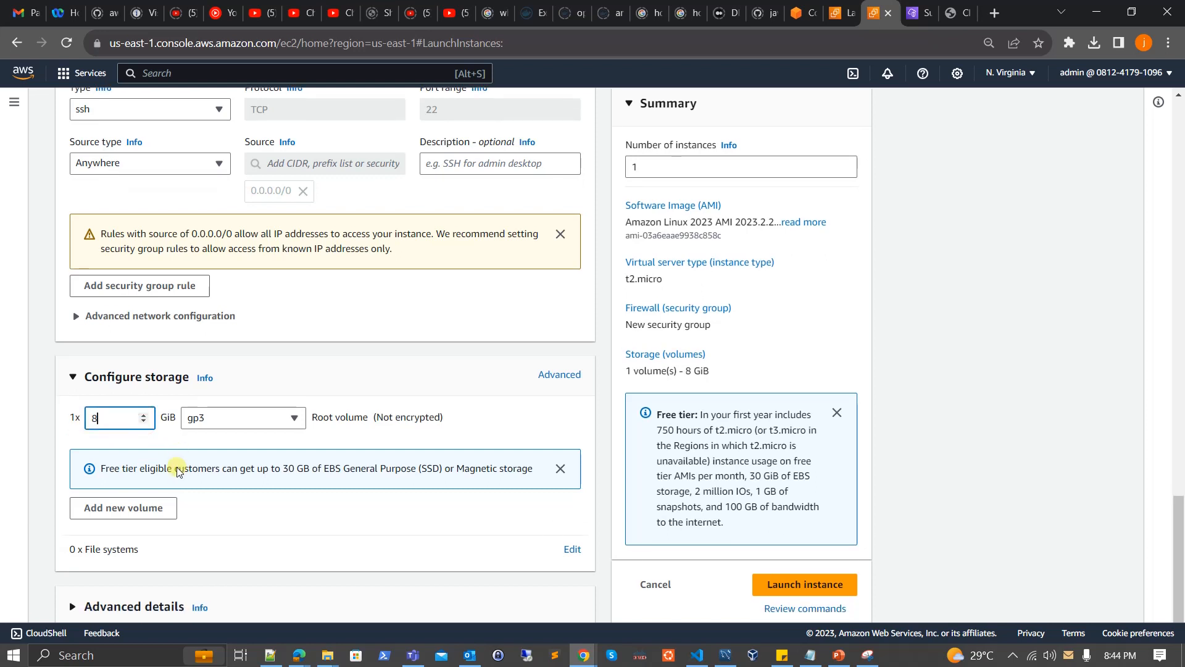
{"action": "left_click", "coordinate": [847, 164]}
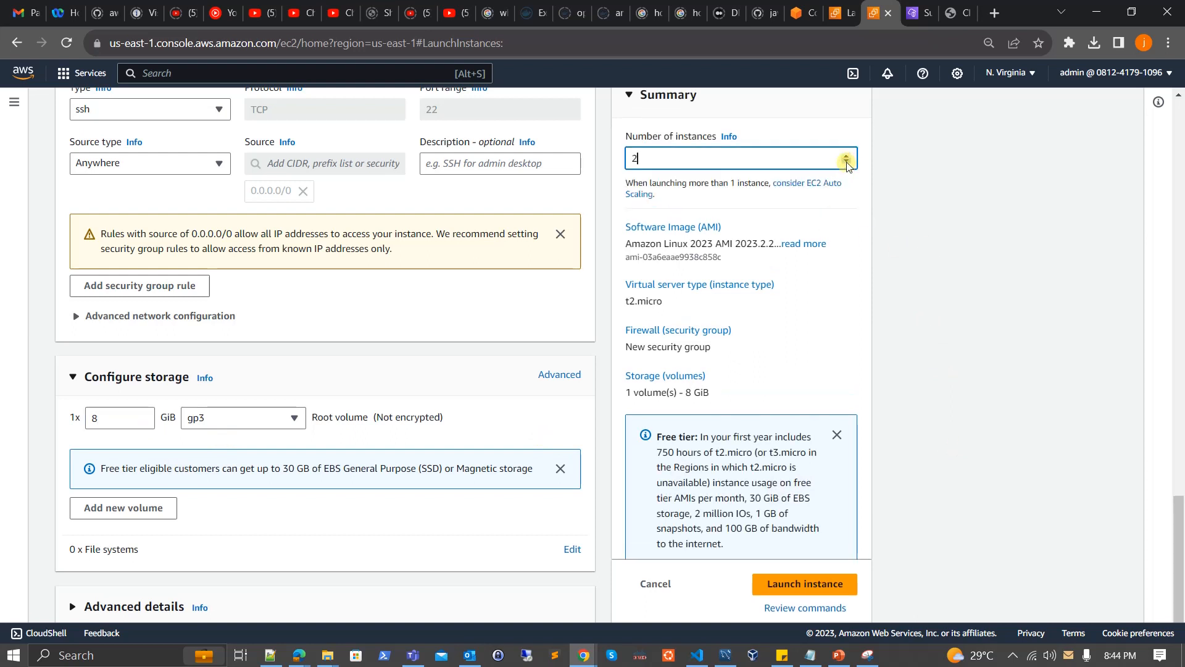
{"action": "left_click", "coordinate": [847, 163]}
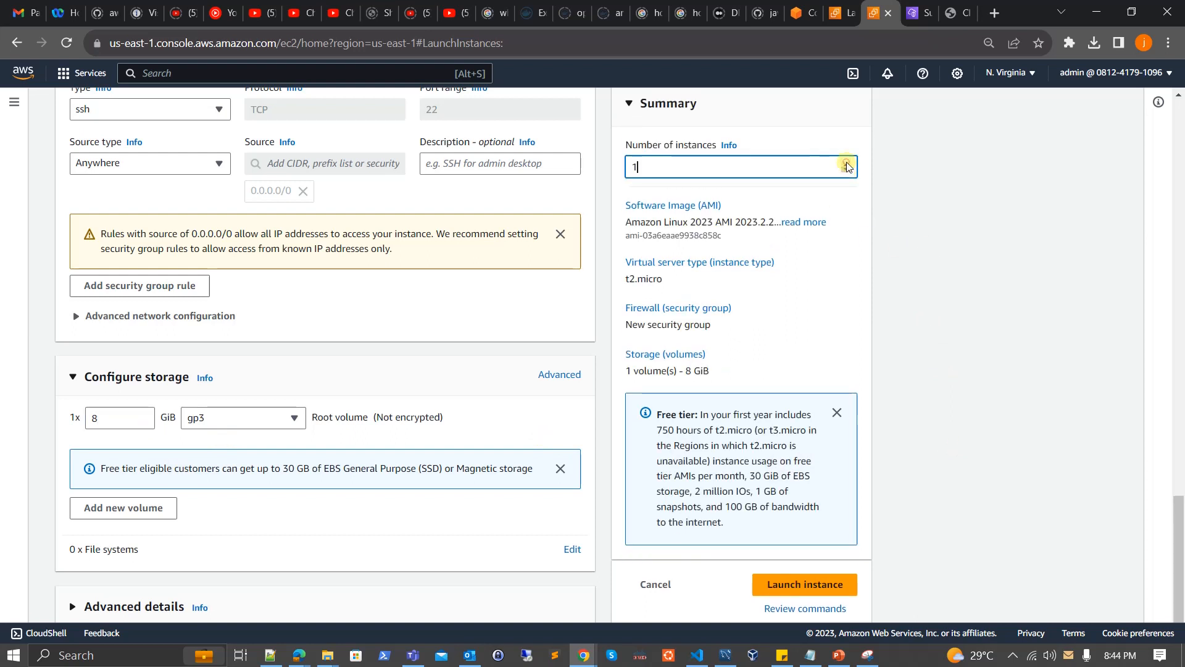
{"action": "left_click", "coordinate": [804, 587]}
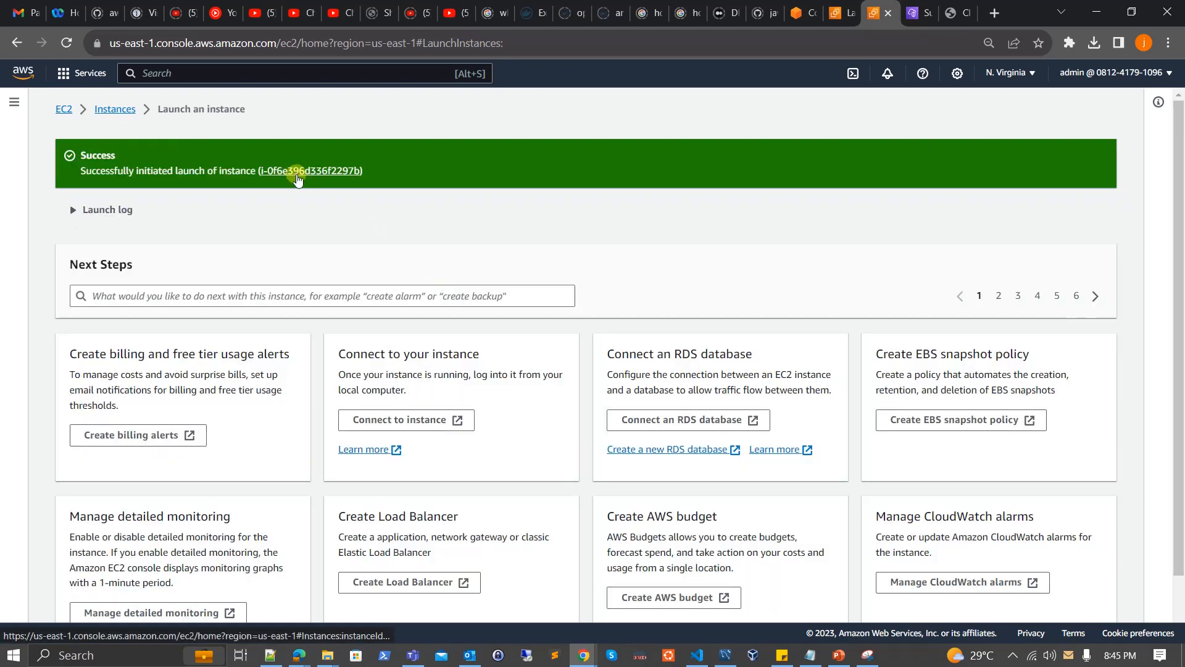
Open the newly launched instance in the instance list and review its summary and details.
{"action": "left_click", "coordinate": [345, 171]}
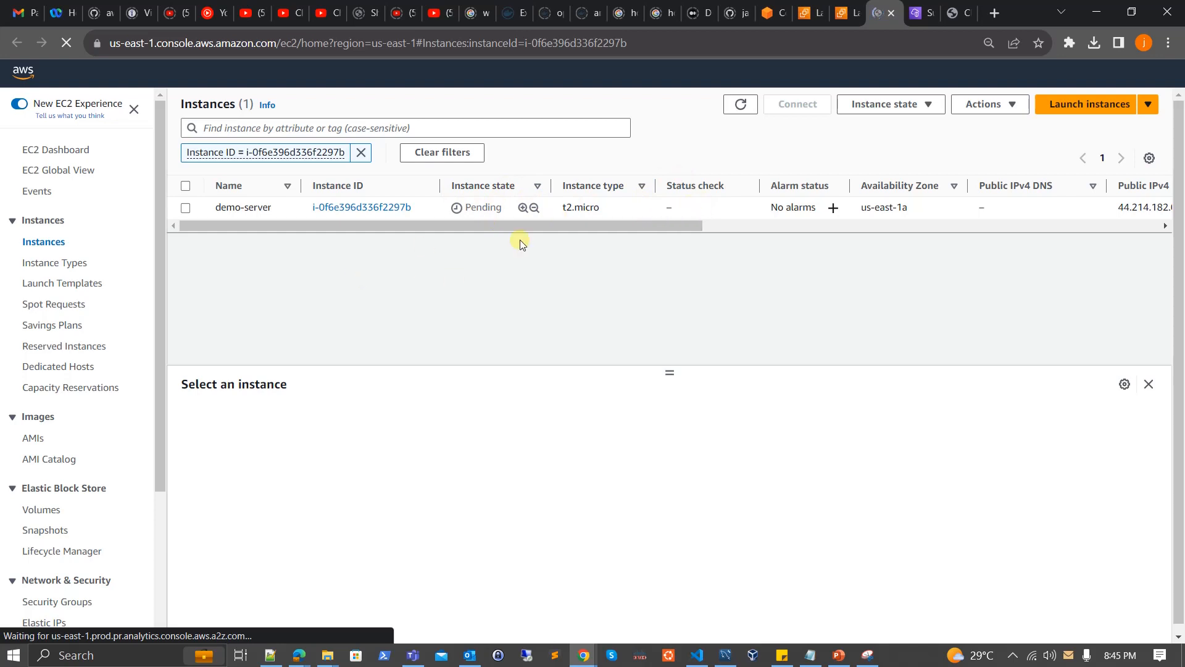
{"action": "left_click", "coordinate": [628, 209]}
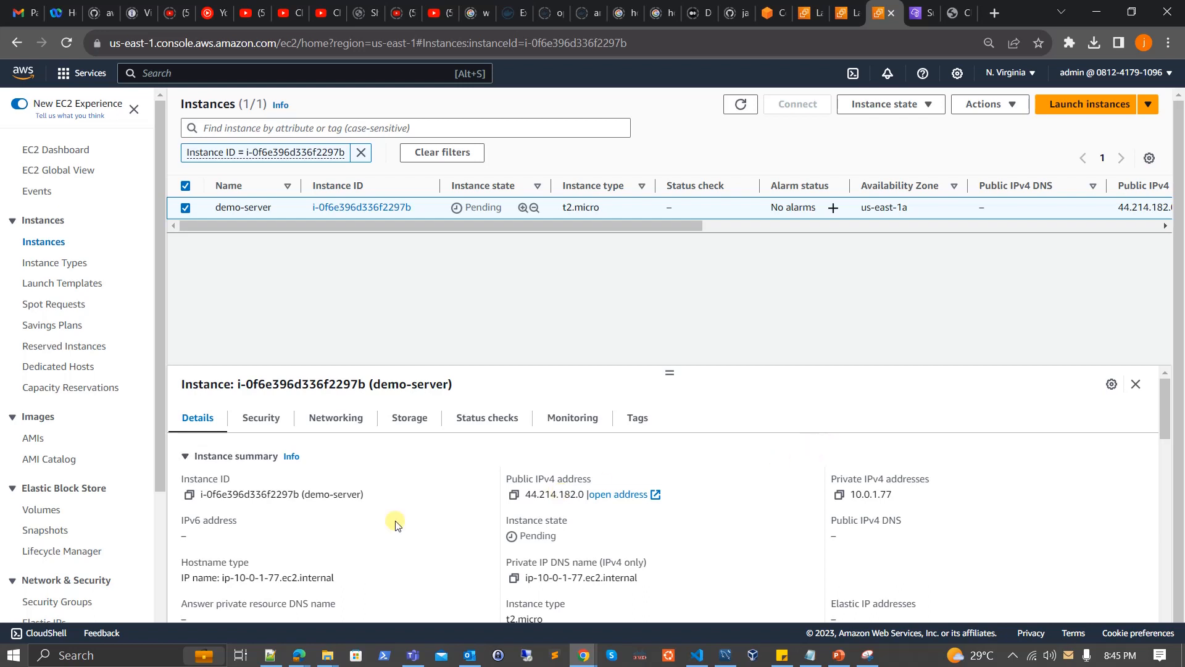
{"action": "scroll", "coordinate": [411, 563], "scroll_direction": "down", "scroll_amount": 5}
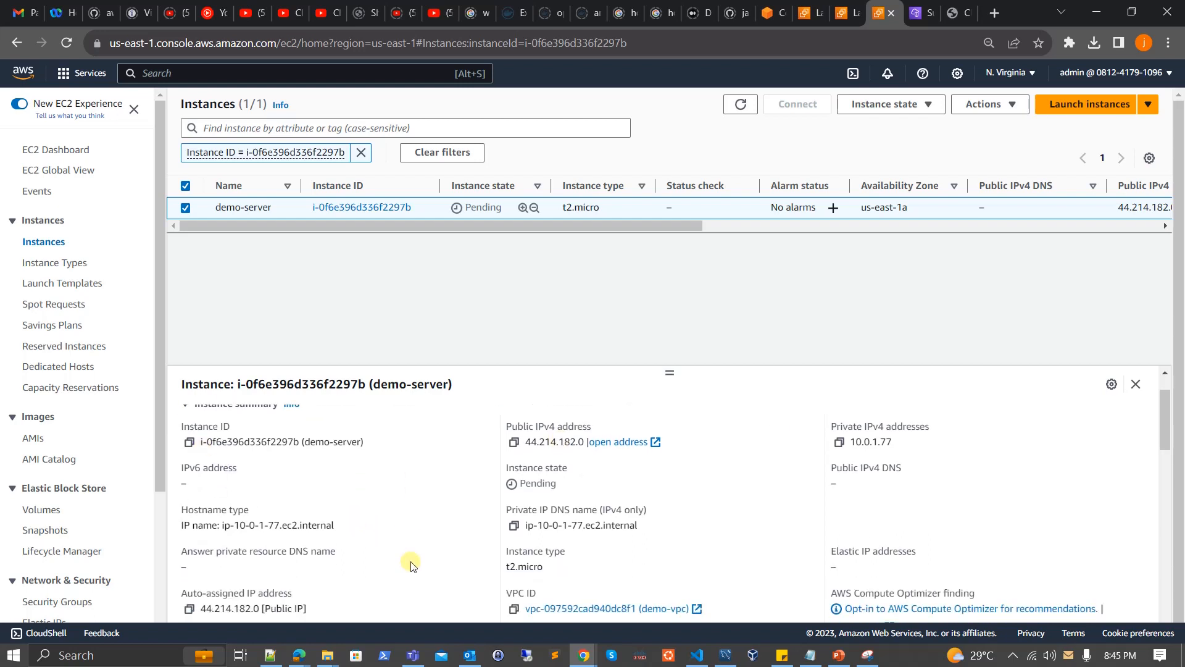
{"action": "scroll", "coordinate": [411, 563], "scroll_direction": "down", "scroll_amount": 6}
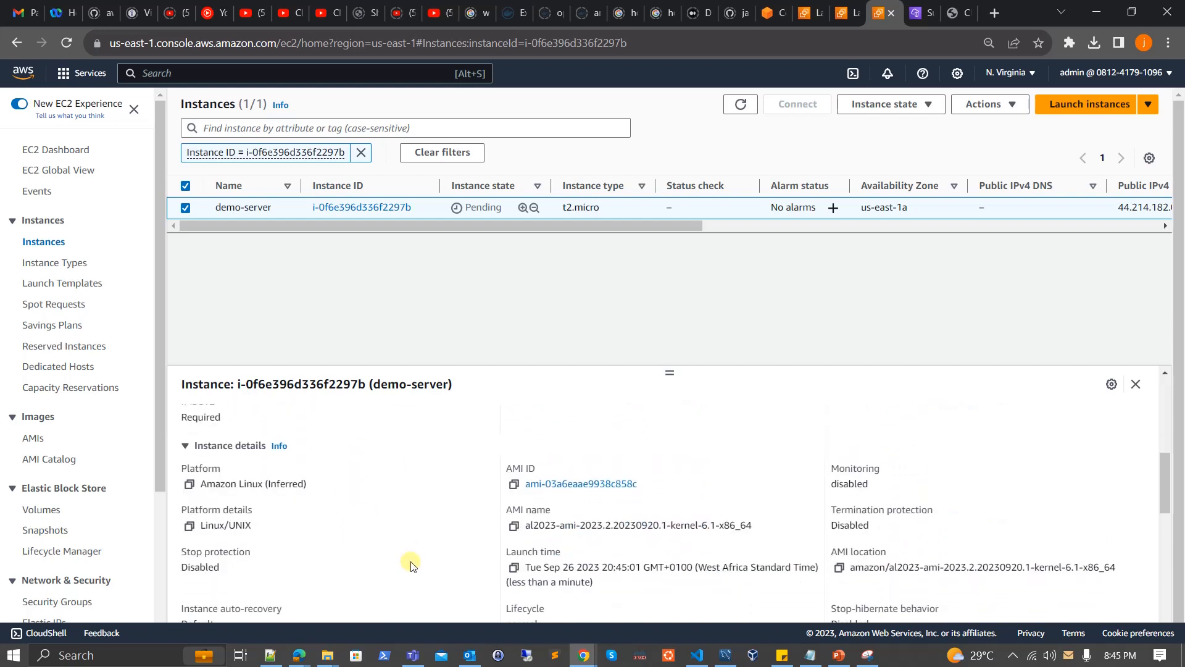
{"action": "scroll", "coordinate": [412, 563], "scroll_direction": "up", "scroll_amount": 10}
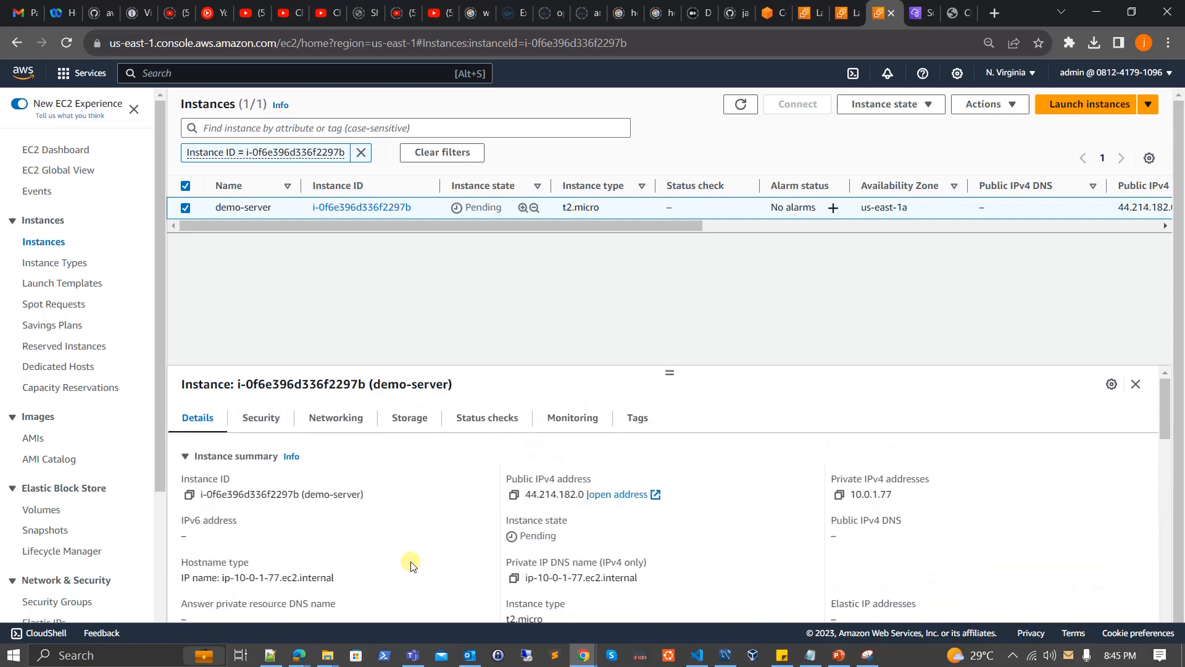
Refresh the instance list repeatedly to check demo-server's instance state and status check.
{"action": "left_click", "coordinate": [740, 102]}
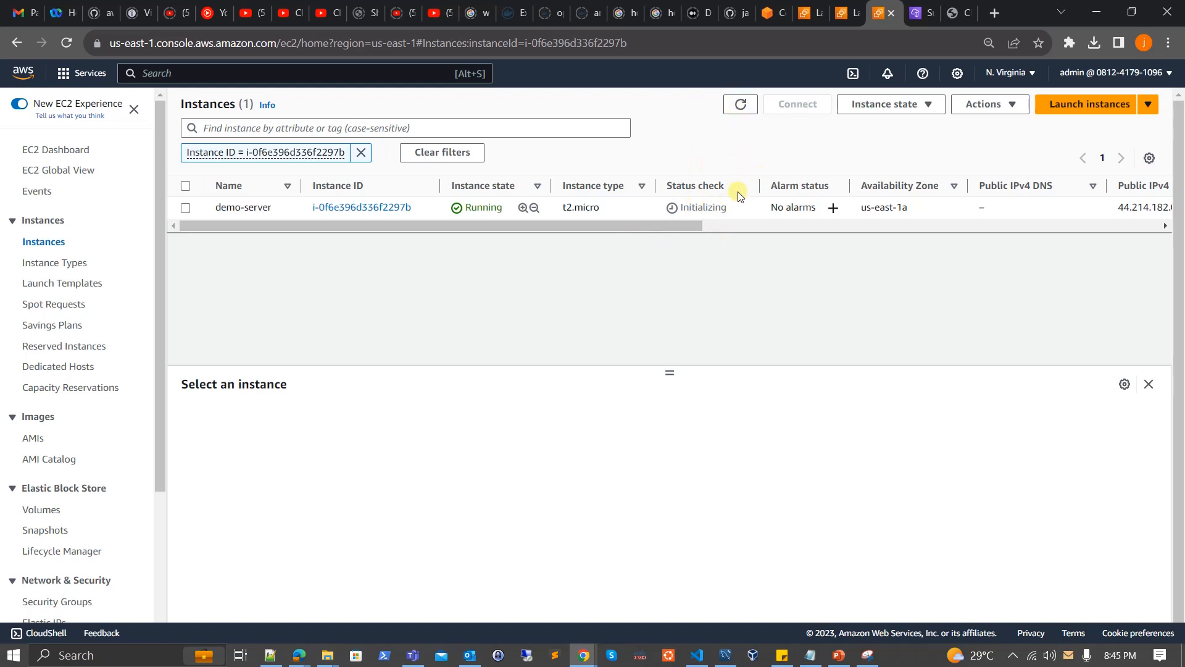
{"action": "left_click", "coordinate": [734, 211]}
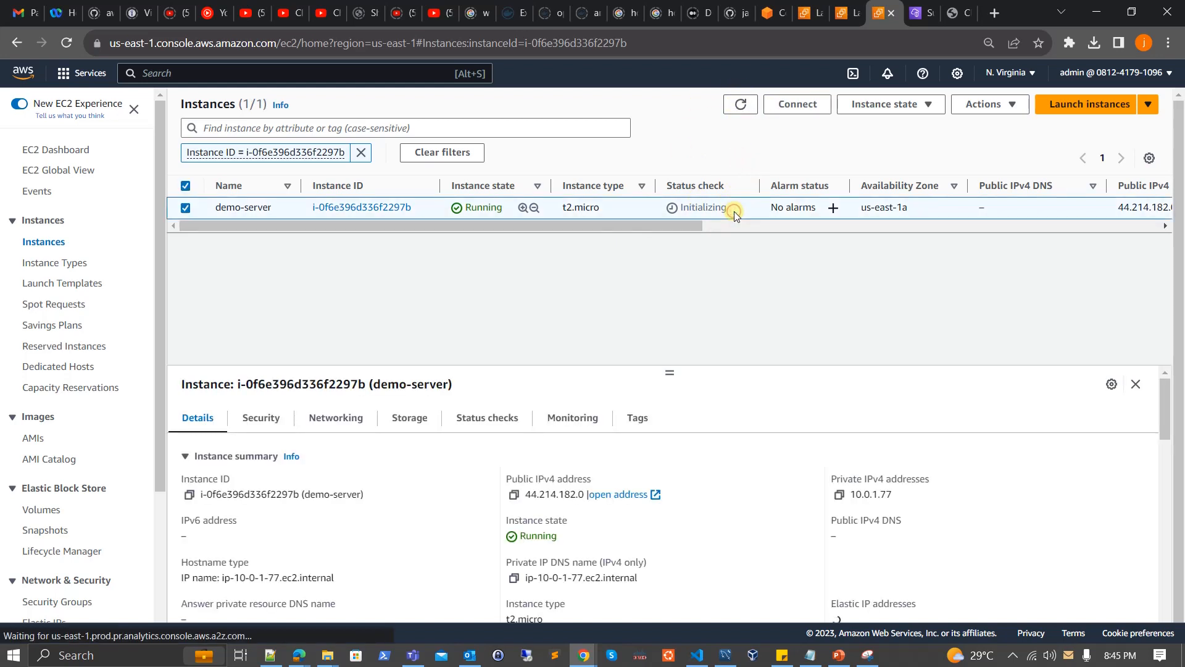
{"action": "left_click", "coordinate": [743, 106]}
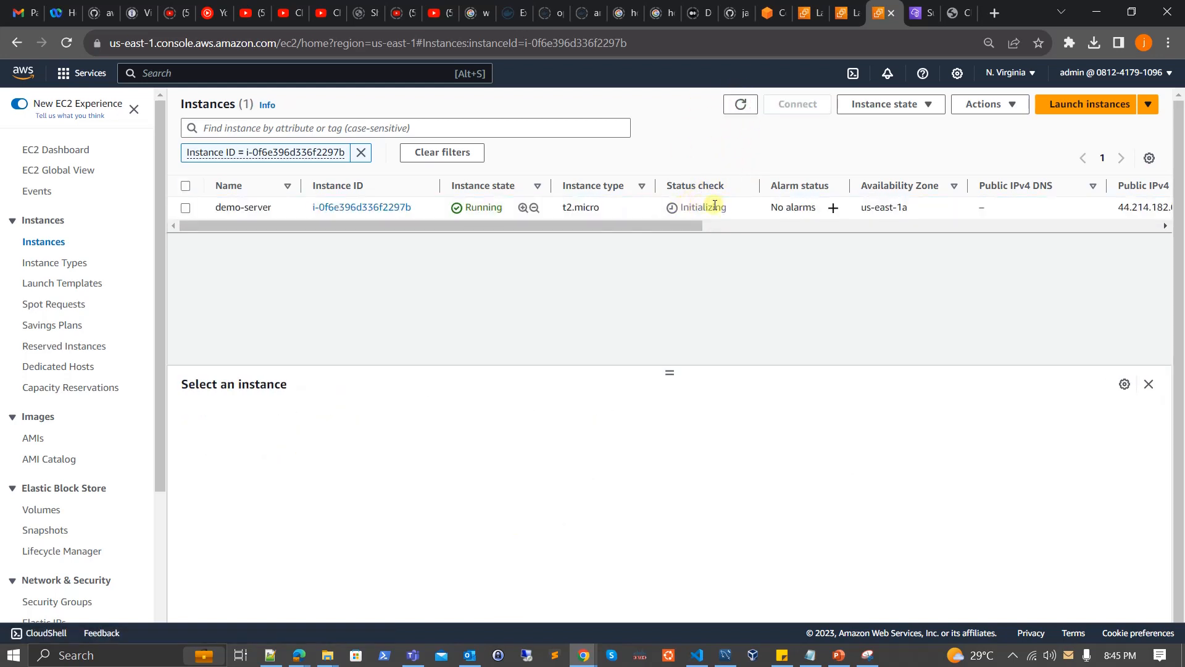
{"action": "left_click", "coordinate": [745, 106]}
{"action": "left_click", "coordinate": [733, 208]}
{"action": "left_click", "coordinate": [742, 105]}
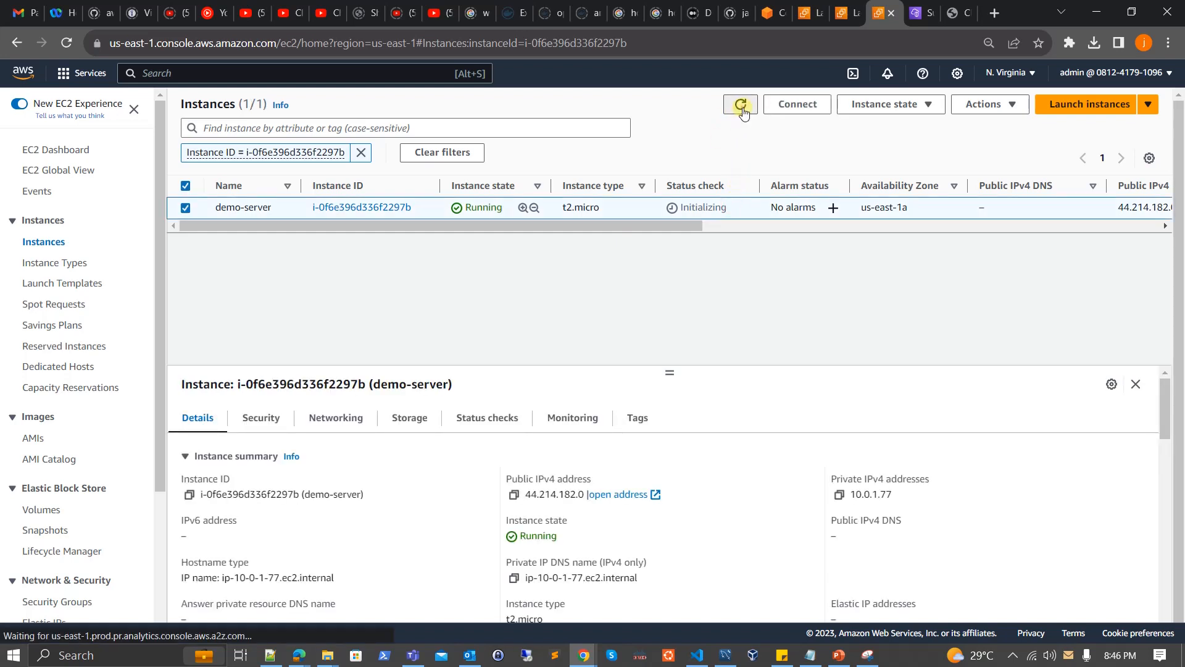
{"action": "left_click", "coordinate": [746, 209]}
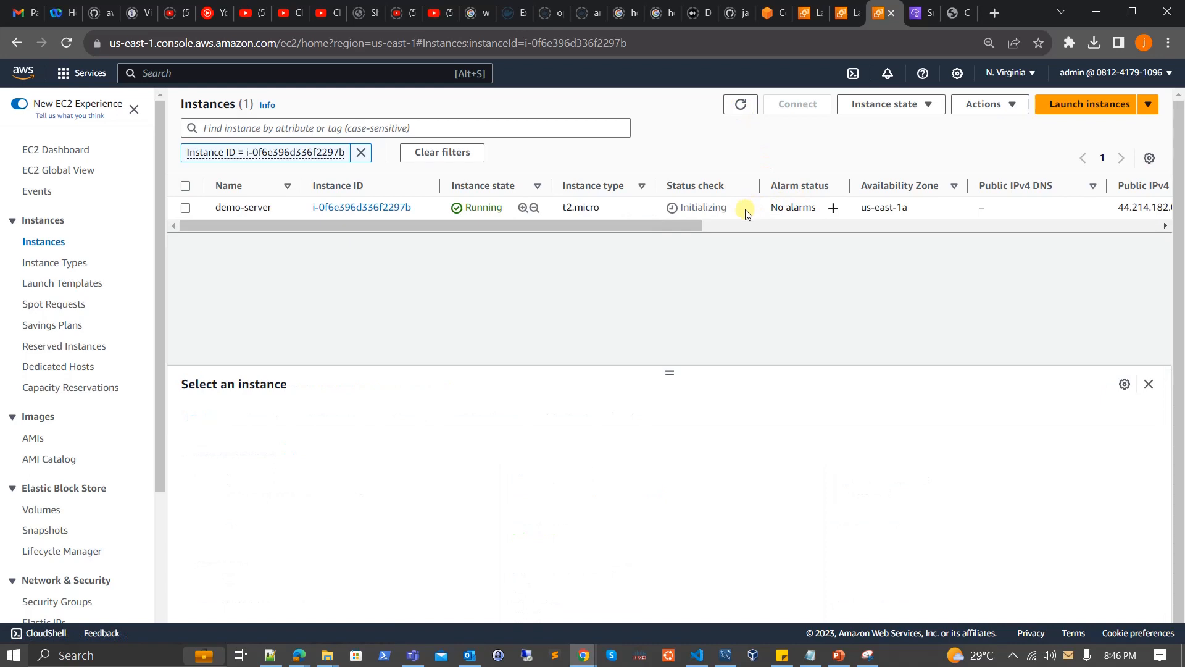
{"action": "left_click", "coordinate": [741, 104]}
Copy demo-server's public IPv4 address and show the downloaded demo-kp (1).pem file in its folder.
{"action": "left_click", "coordinate": [733, 207]}
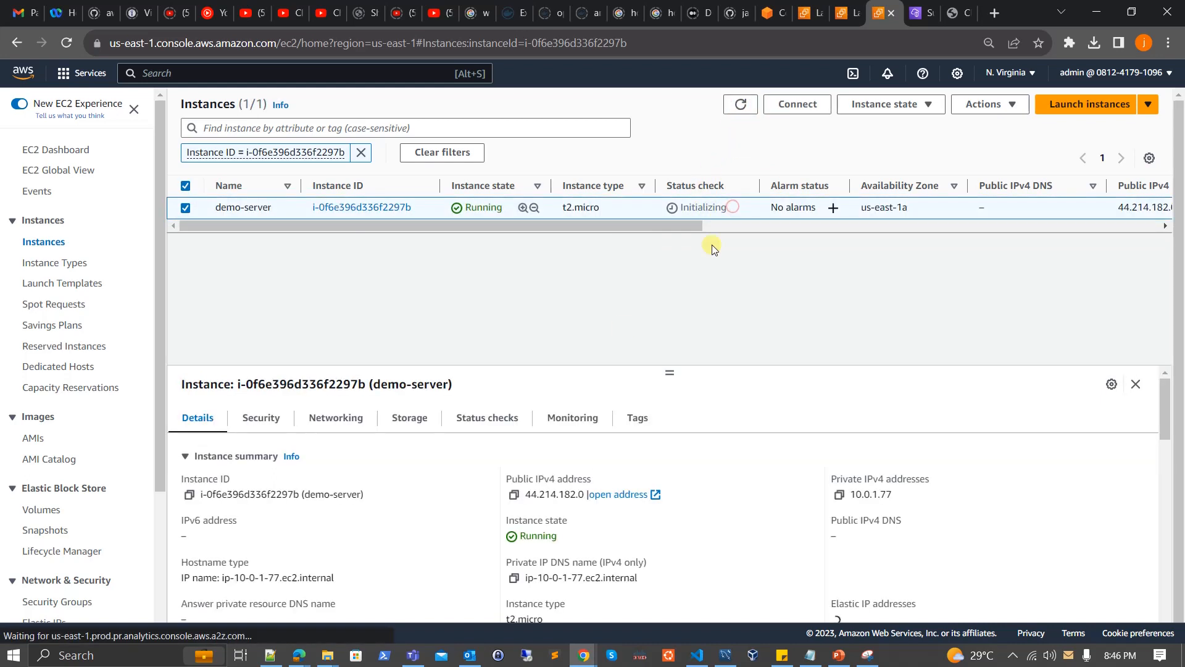
{"action": "left_click", "coordinate": [514, 494]}
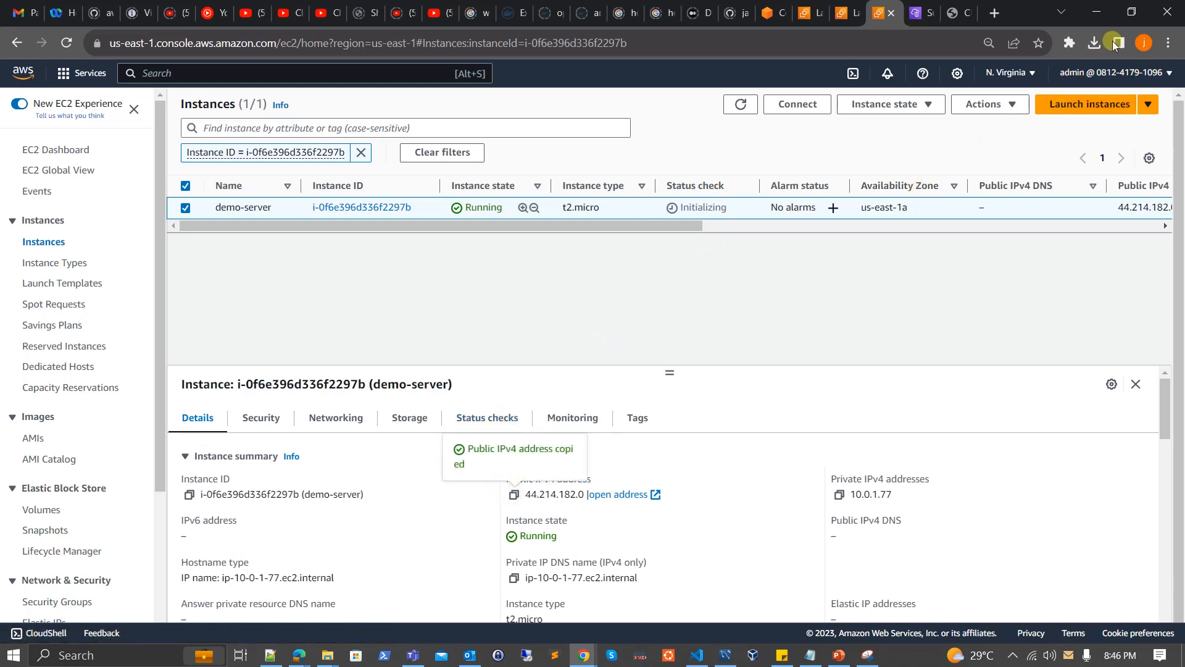
{"action": "left_click", "coordinate": [1094, 44]}
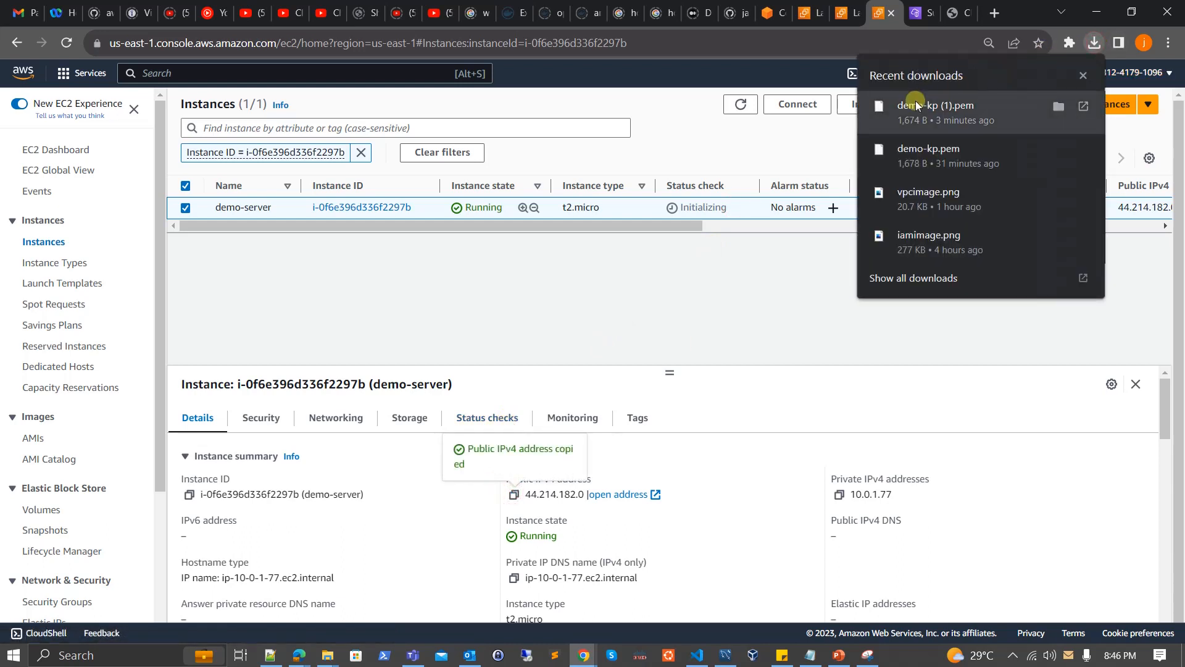
{"action": "left_click", "coordinate": [1058, 108]}
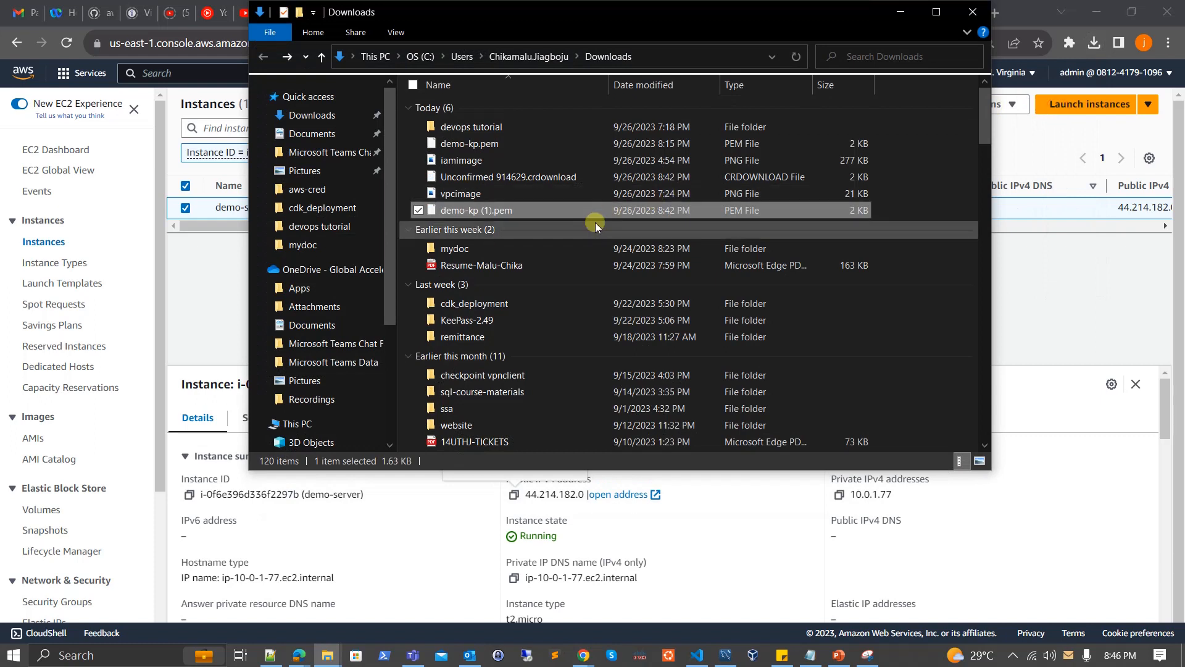
Copy the full path of the Downloads folder that holds the key file.
{"action": "left_click", "coordinate": [491, 211]}
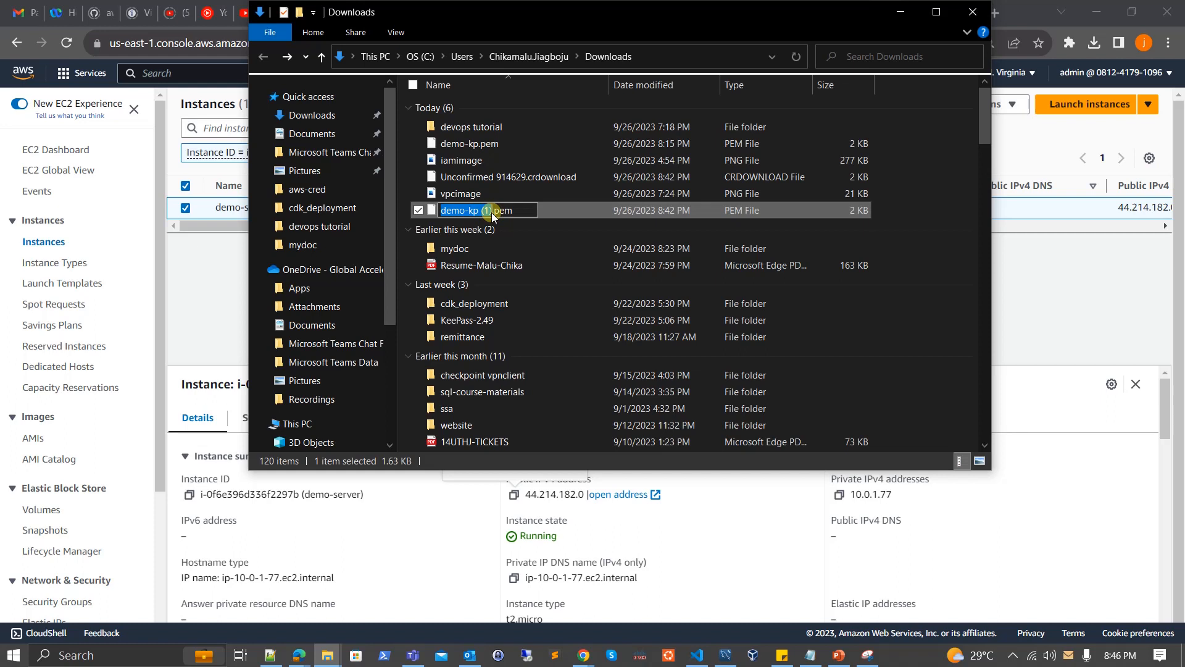
{"action": "left_click", "coordinate": [600, 198]}
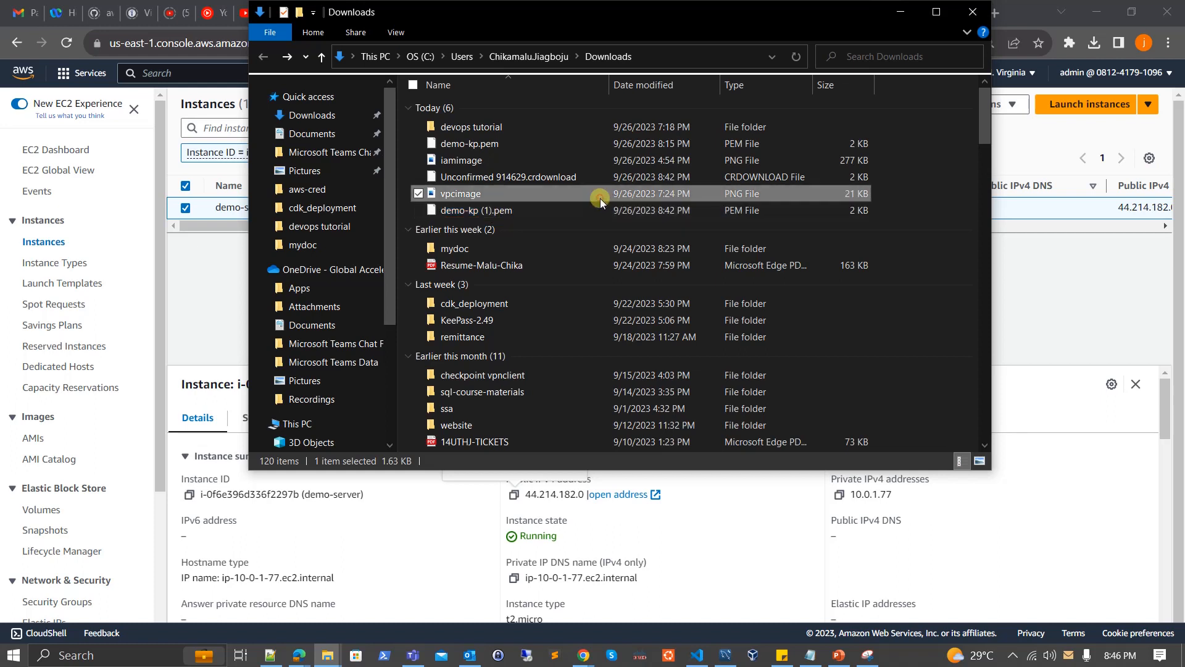
{"action": "left_click", "coordinate": [649, 54]}
{"action": "left_click_drag", "start_coordinate": [649, 54], "coordinate": [341, 53]}
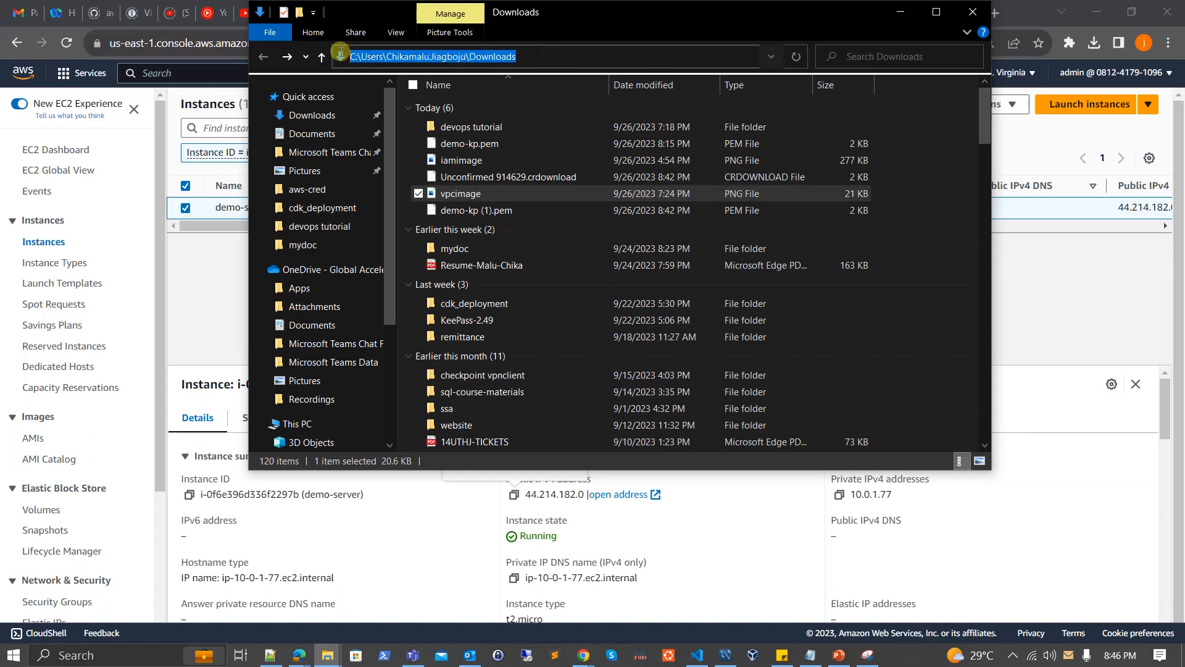
Open Command Prompt and change the working directory to the Downloads folder using the copied path.
{"action": "left_click", "coordinate": [12, 654]}
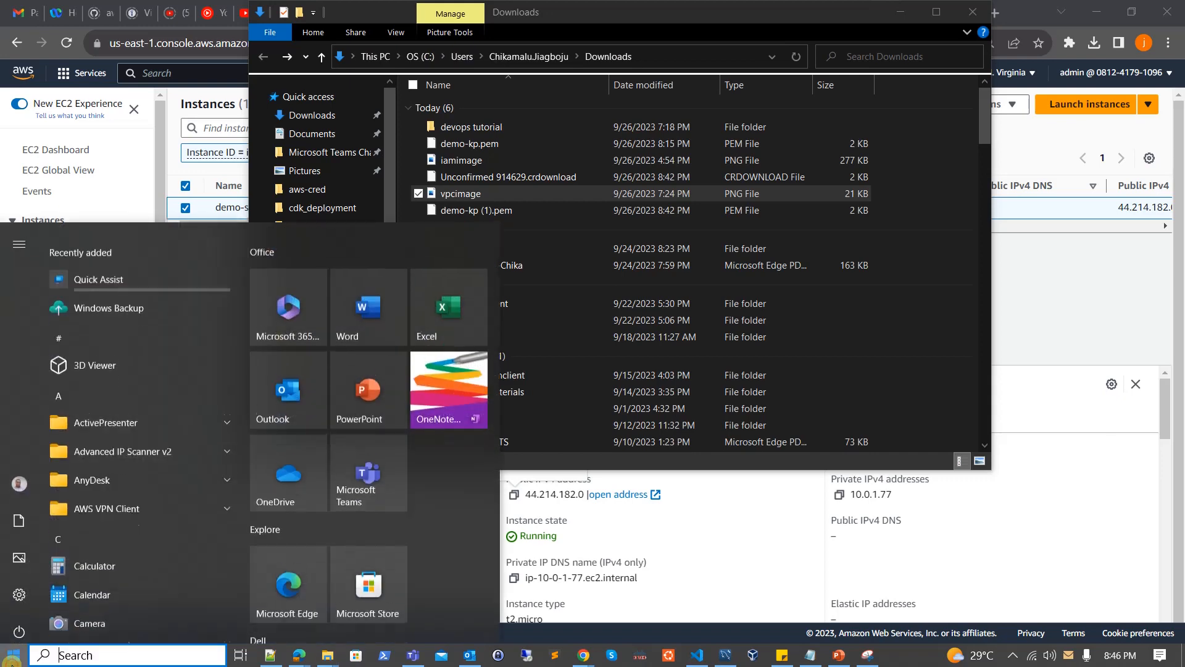
{"action": "type", "text": "cmd"}
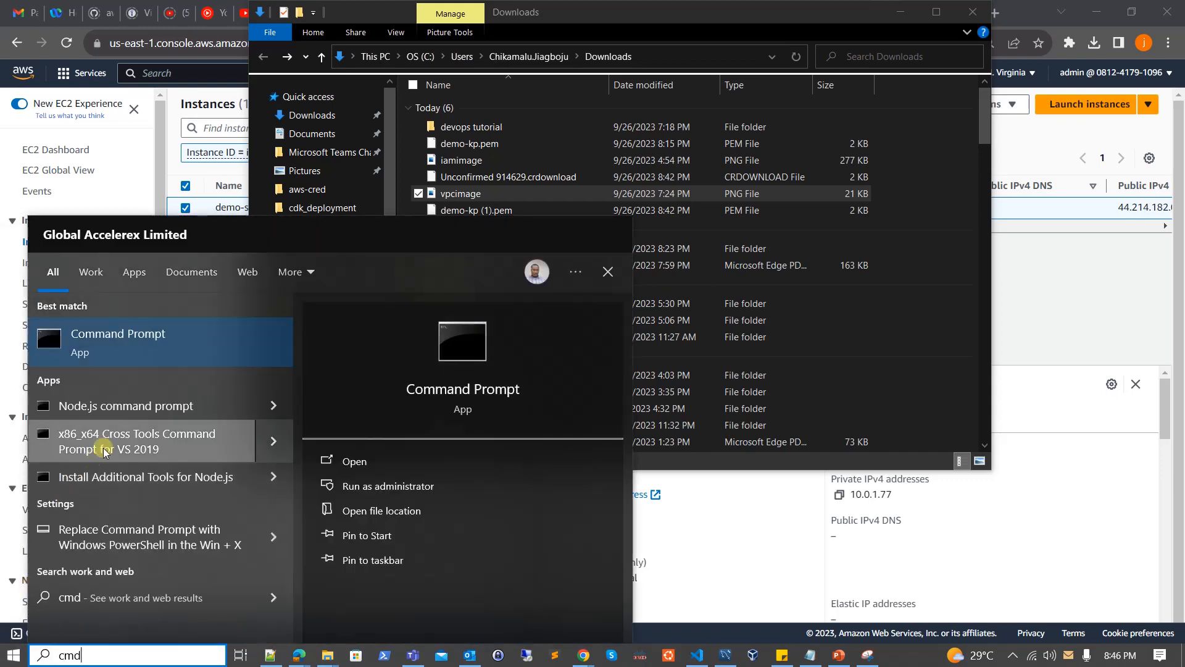
{"action": "left_click", "coordinate": [154, 367]}
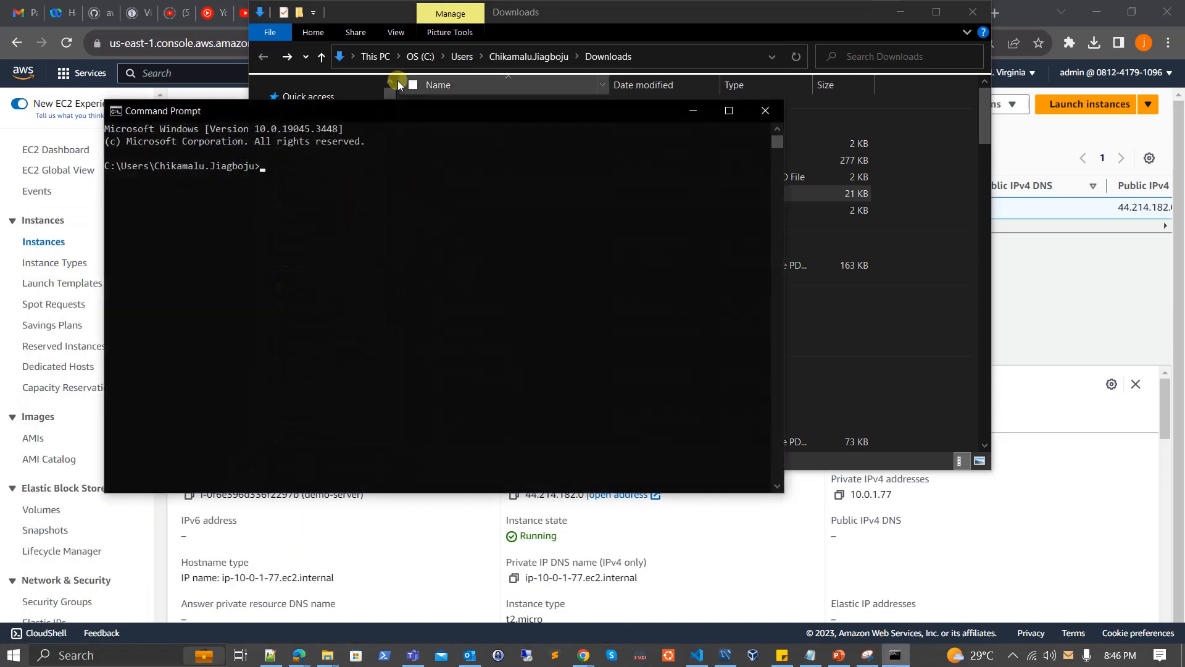
{"action": "left_click_drag", "start_coordinate": [413, 110], "coordinate": [705, 105]}
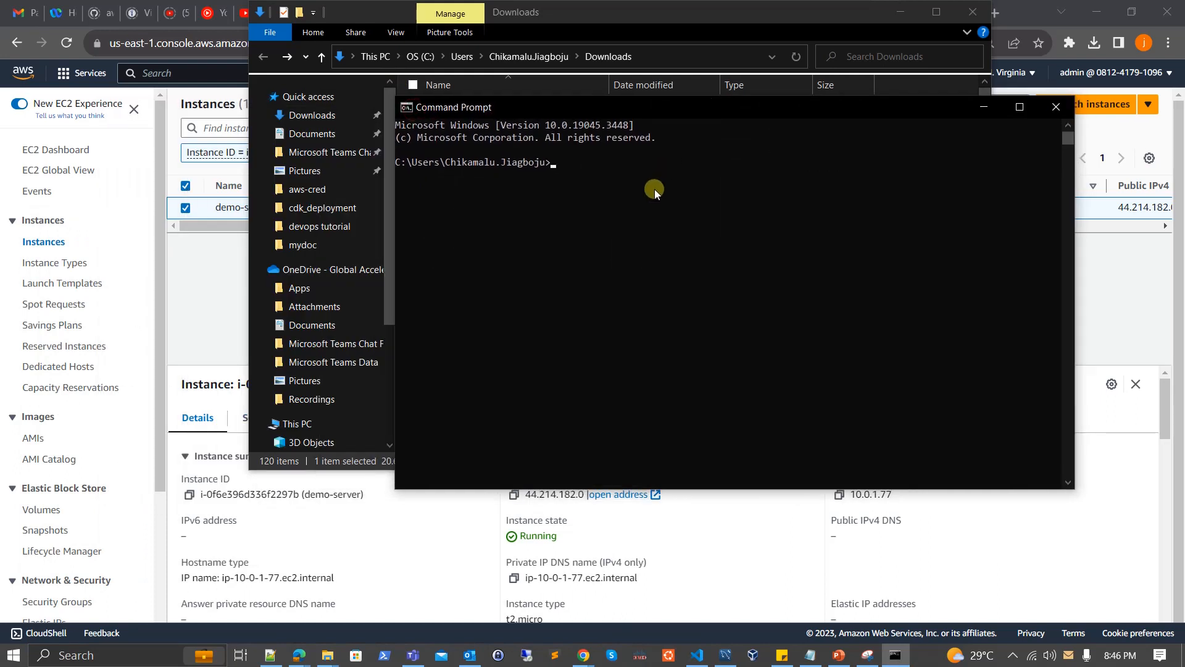
{"action": "type", "text": "cd"}
{"action": "key", "text": "ctrl+v"}
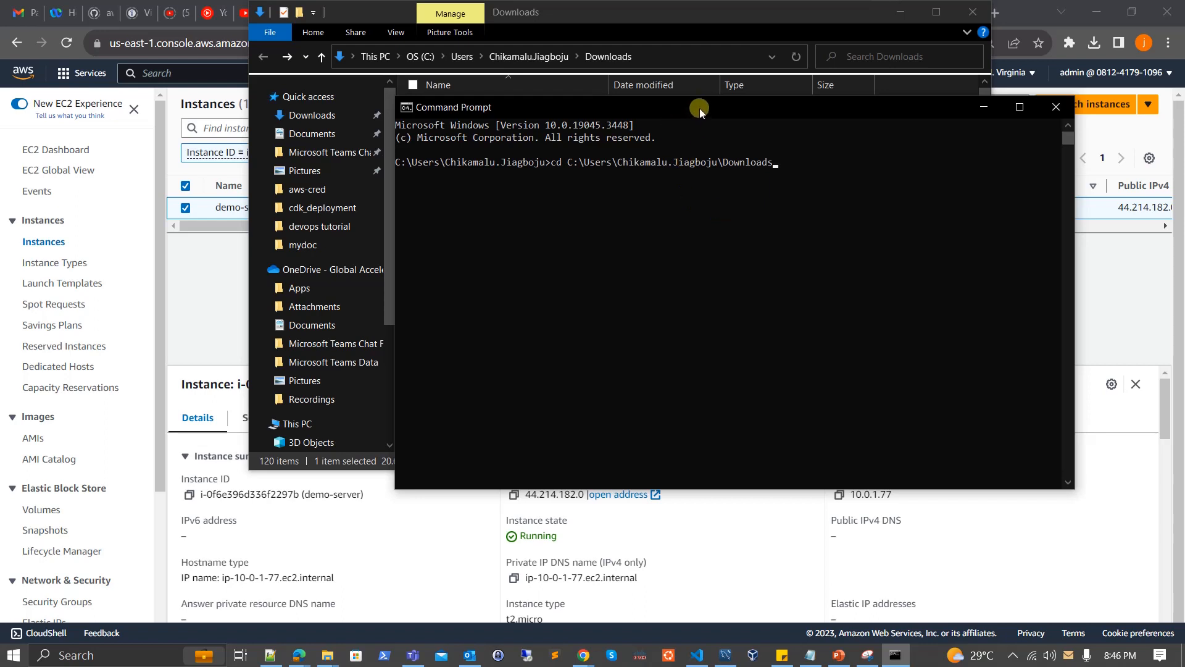
{"action": "left_click_drag", "start_coordinate": [699, 108], "coordinate": [632, 101]}
{"action": "key", "text": "Return"}
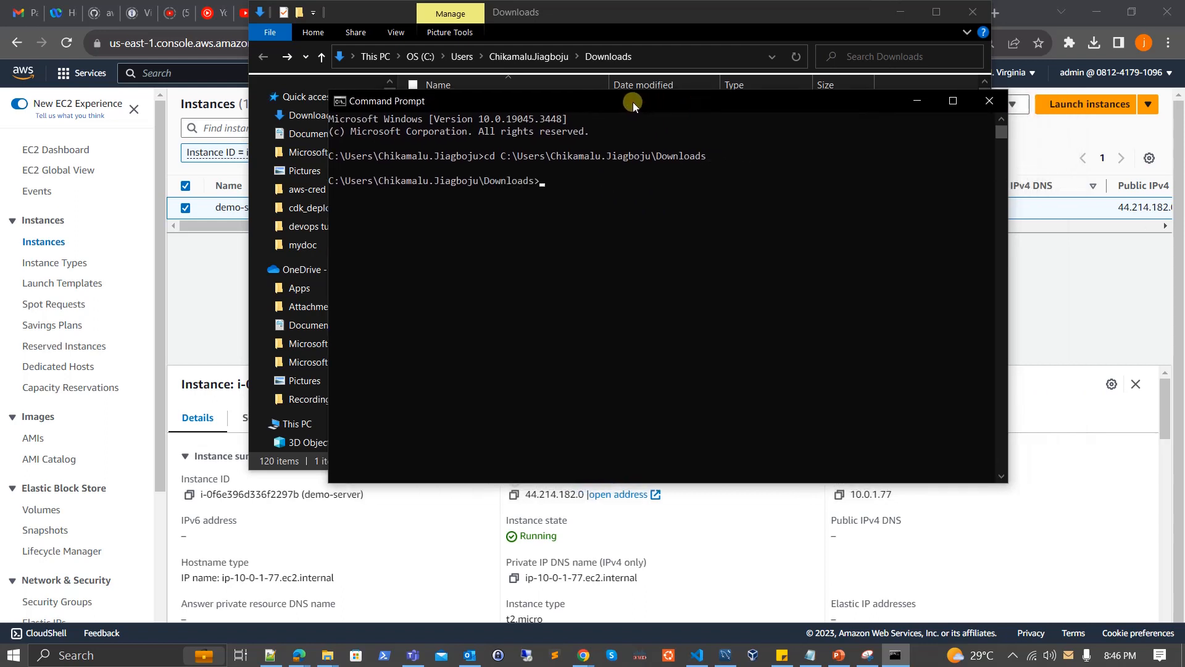
Begin an SSH command in Command Prompt with the identity file "demo-kp (1).pem" and the login ec2-user@.
{"action": "type", "text": "ssh -i de"}
{"action": "key", "text": "Tab"}
{"action": "type", "text": "ec2-user"}
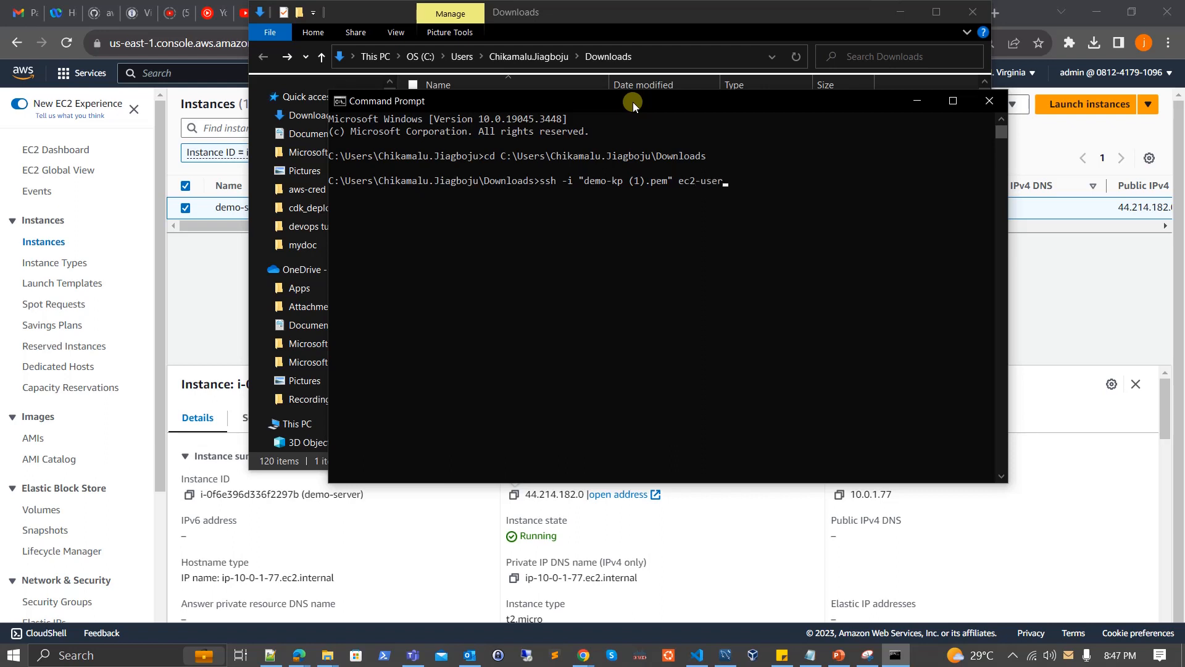
{"action": "type", "text": "@"}
Copy demo-server's public IPv4 address from the EC2 console and append it to the SSH command after ec2-user@.
{"action": "left_click", "coordinate": [203, 279]}
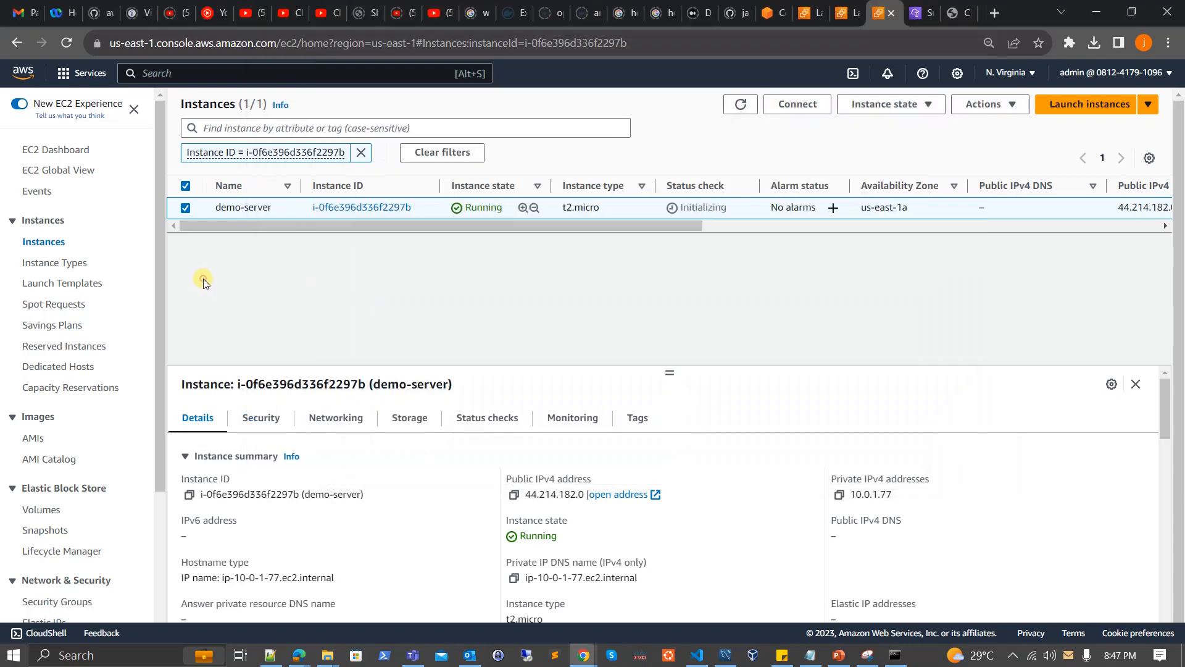
{"action": "left_click", "coordinate": [514, 495]}
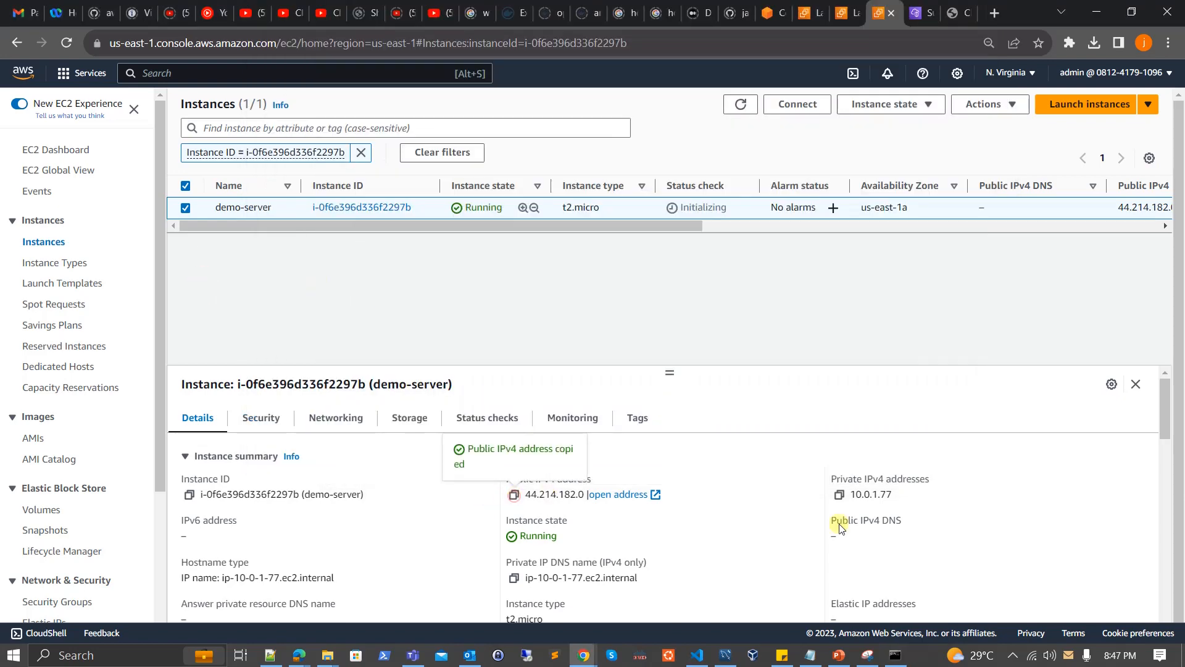
{"action": "left_click", "coordinate": [892, 657]}
{"action": "key", "text": "ctrl+v"}
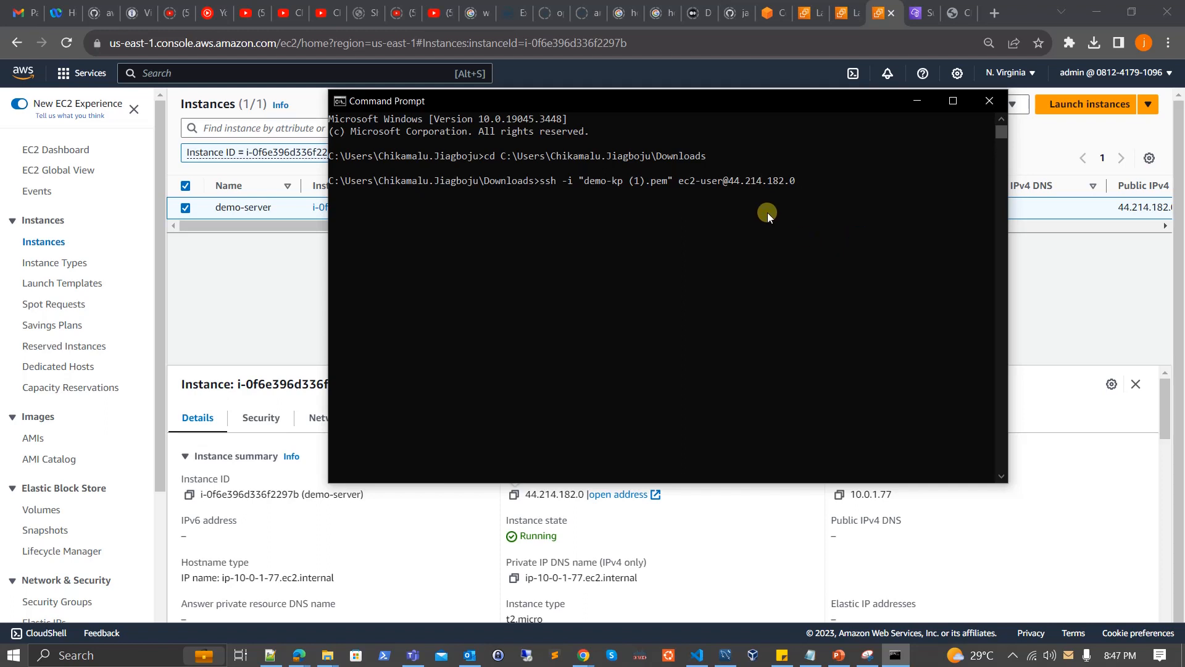
Refresh the EC2 instance list and reselect demo-server to recheck its status check.
{"action": "left_click", "coordinate": [288, 310]}
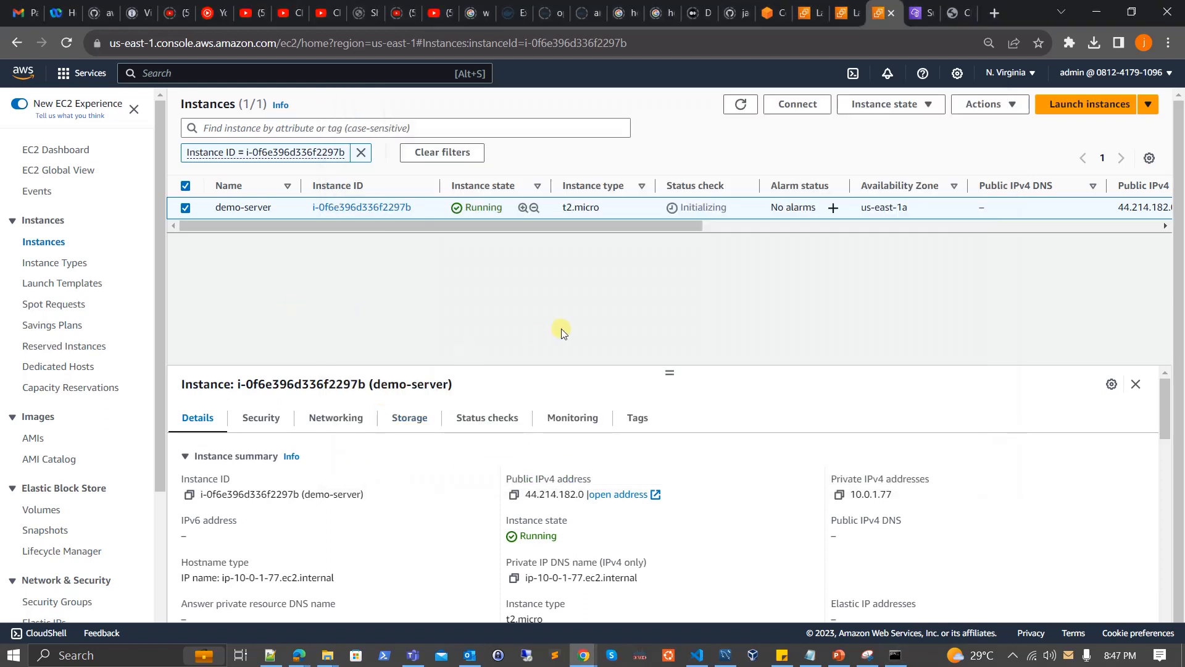
{"action": "left_click", "coordinate": [742, 105]}
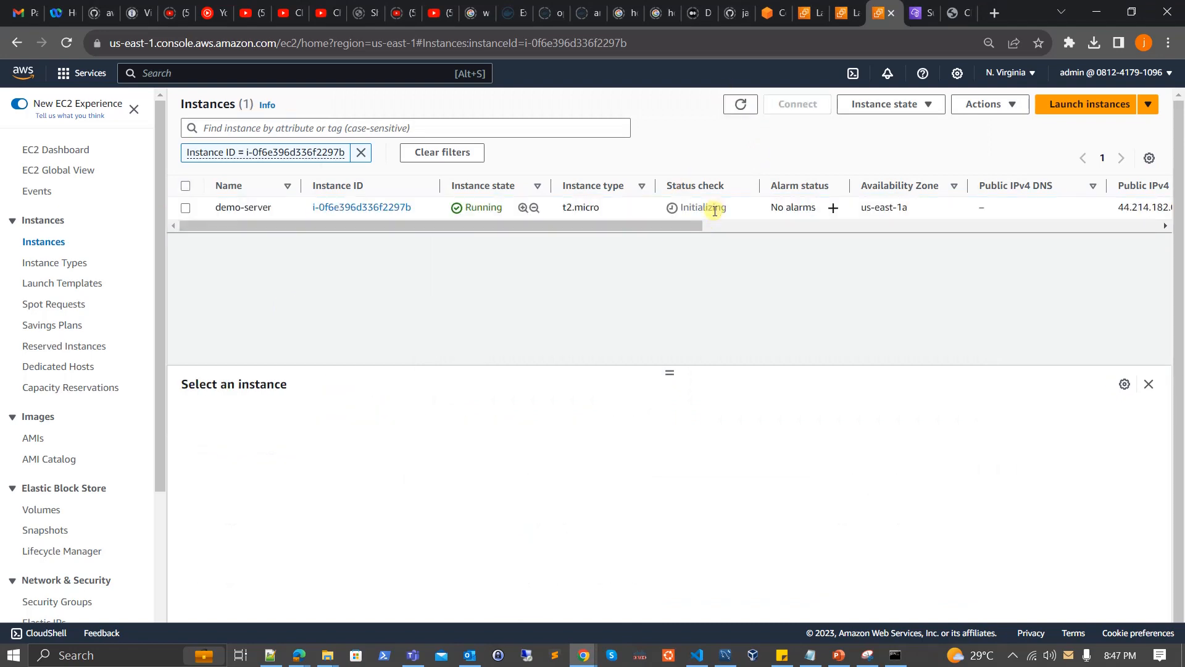
{"action": "left_click", "coordinate": [715, 210]}
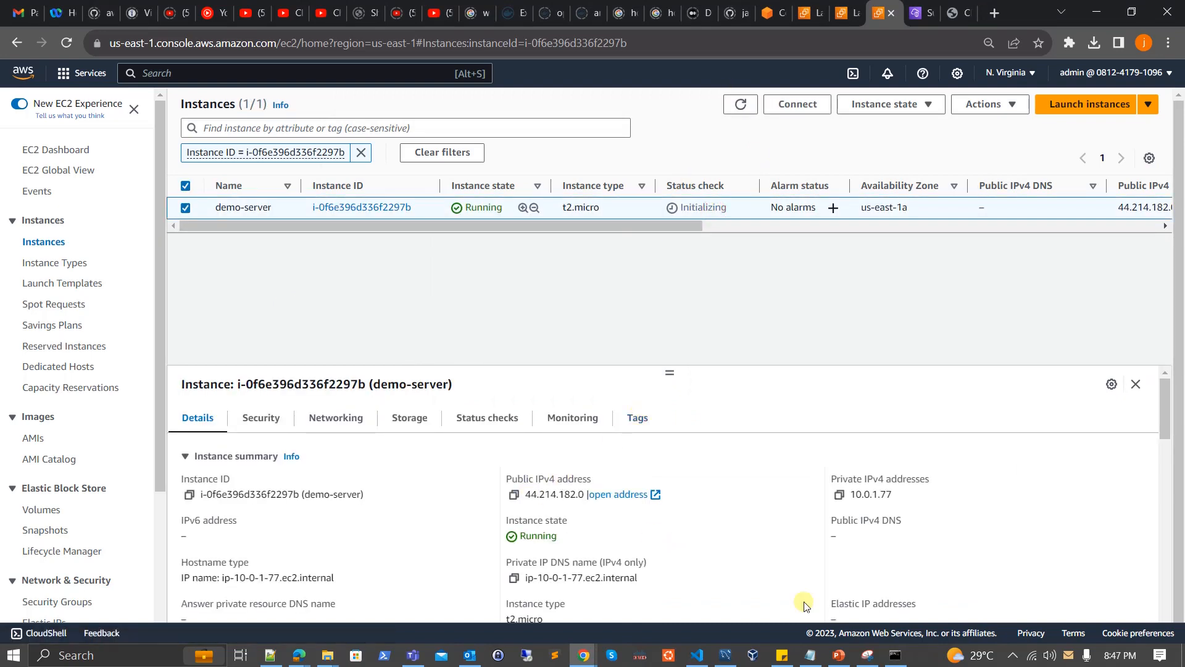
Return to Command Prompt and run the prepared SSH command to connect to demo-server.
{"action": "left_click", "coordinate": [895, 655]}
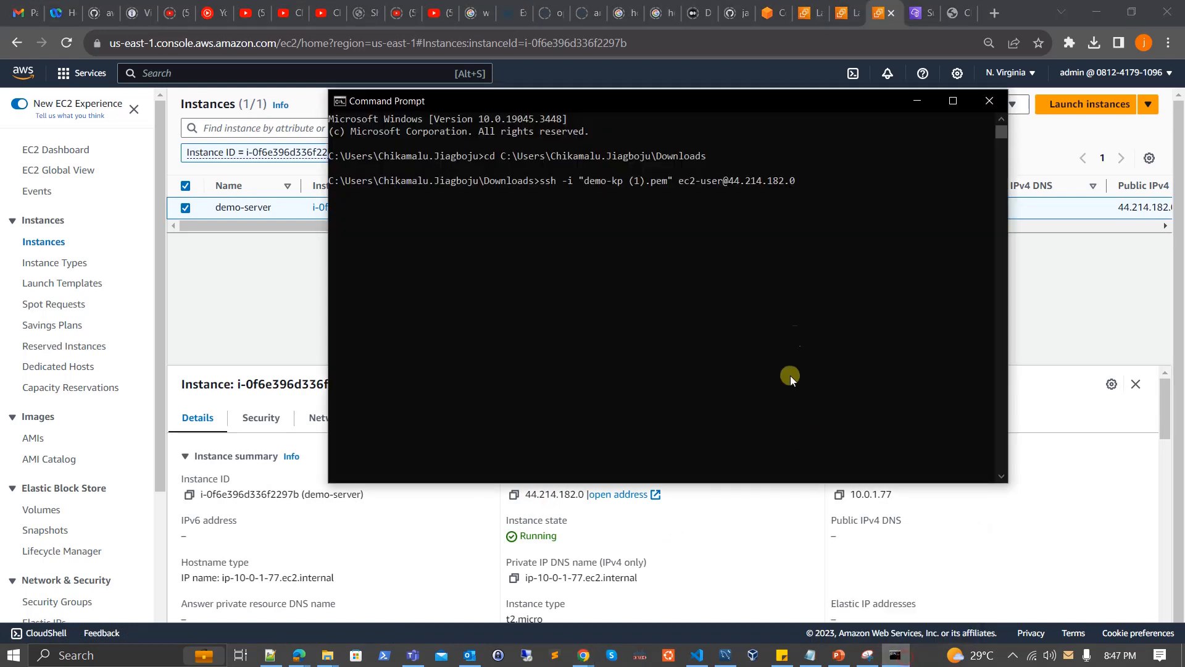
{"action": "left_click", "coordinate": [830, 221]}
{"action": "key", "text": "Return"}
{"action": "key", "text": "Return"}
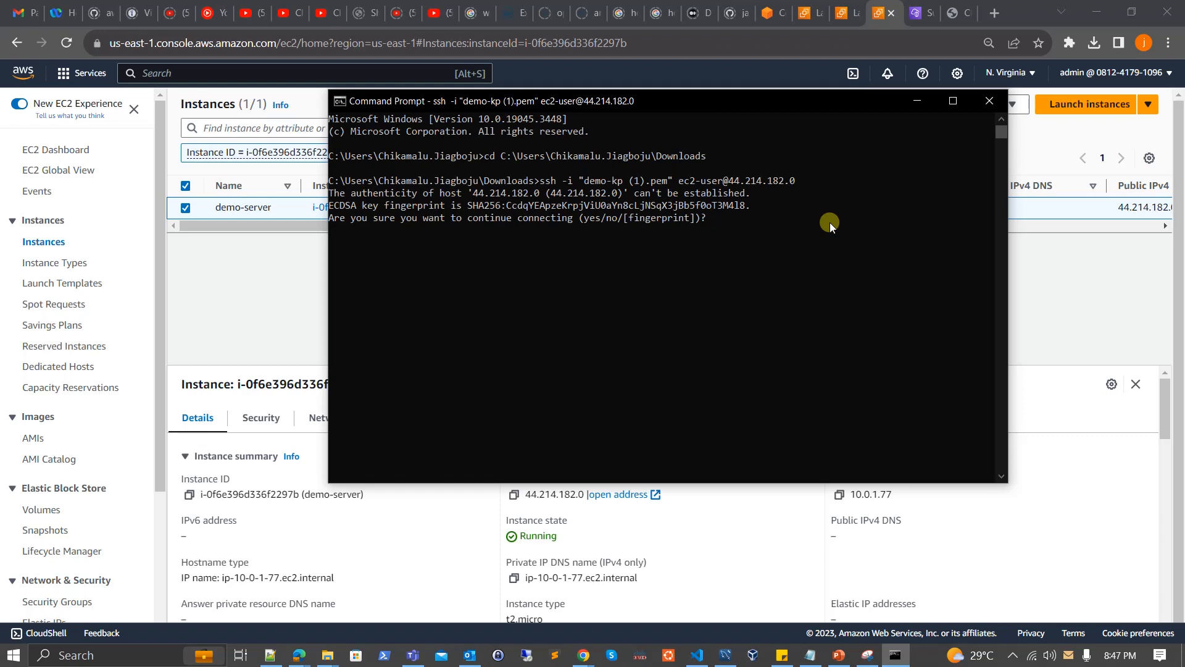
Accept the host fingerprint with yes and print the server's working directory with pwd.
{"action": "type", "text": "yes"}
{"action": "key", "text": "Return"}
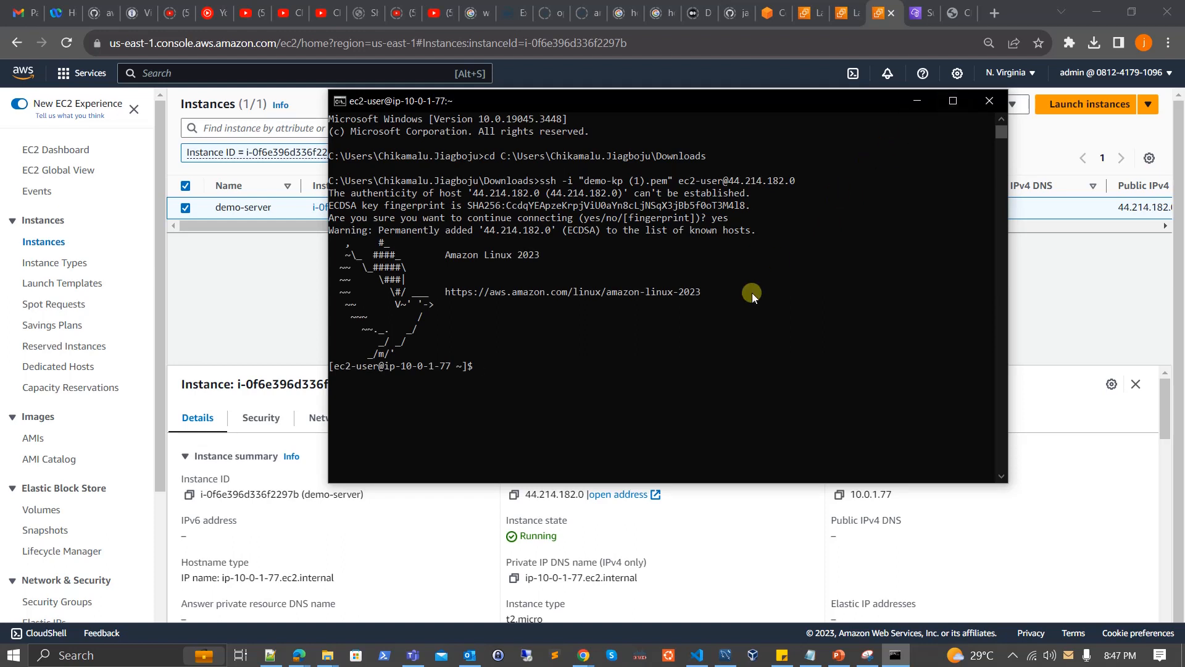
{"action": "type", "text": "pwd"}
{"action": "key", "text": "Return"}
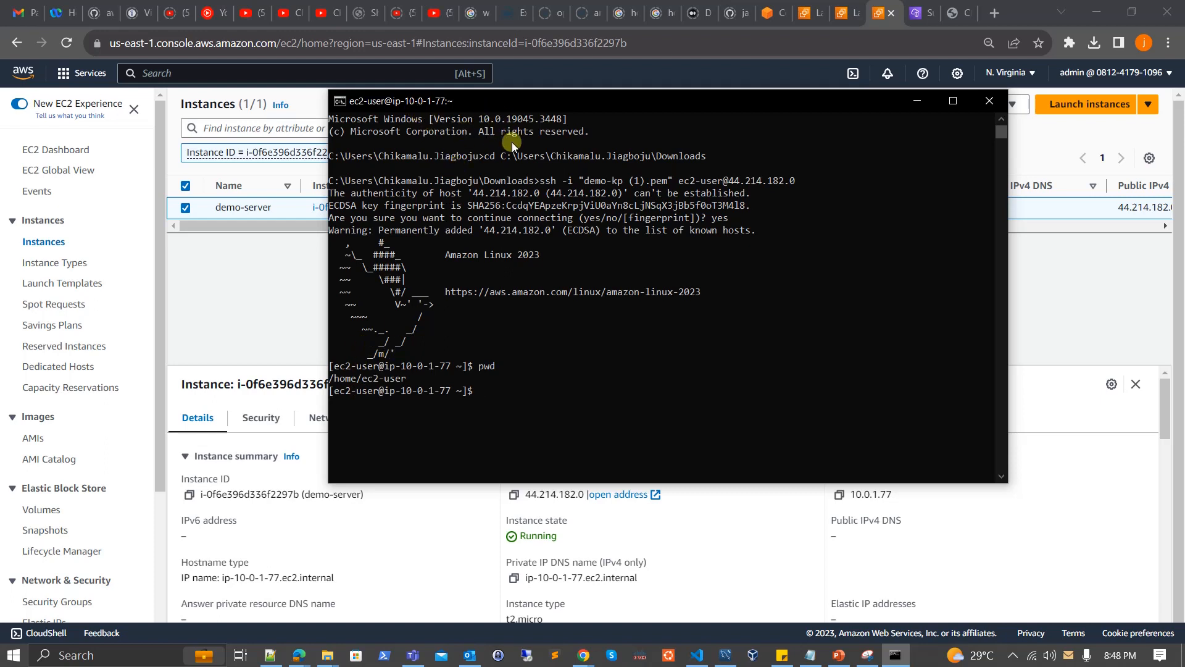
Refresh the EC2 instance list, then copy the example command from demo-server's SSH client connection instructions.
{"action": "left_click", "coordinate": [290, 238]}
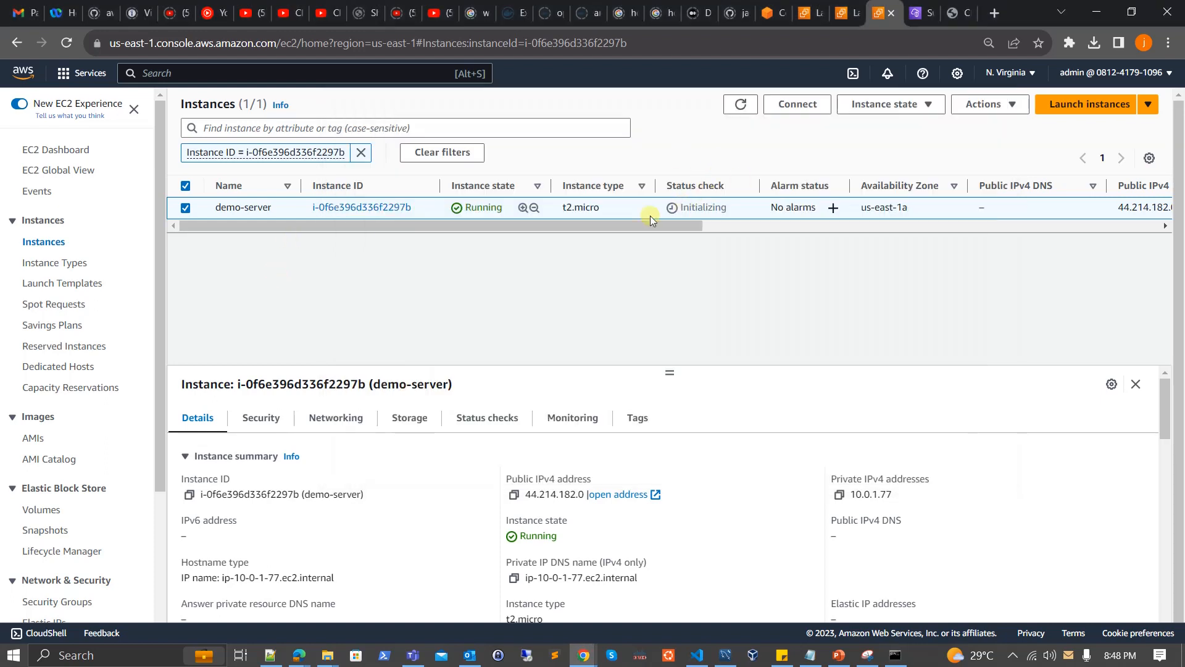
{"action": "left_click", "coordinate": [740, 103]}
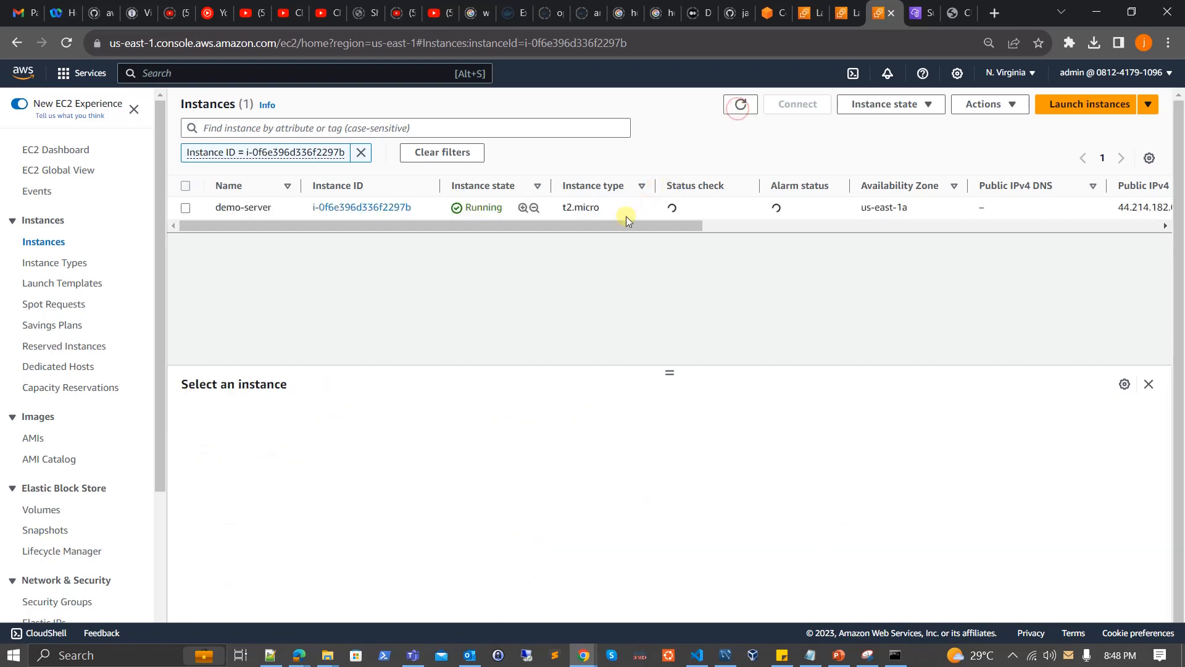
{"action": "left_click", "coordinate": [643, 207]}
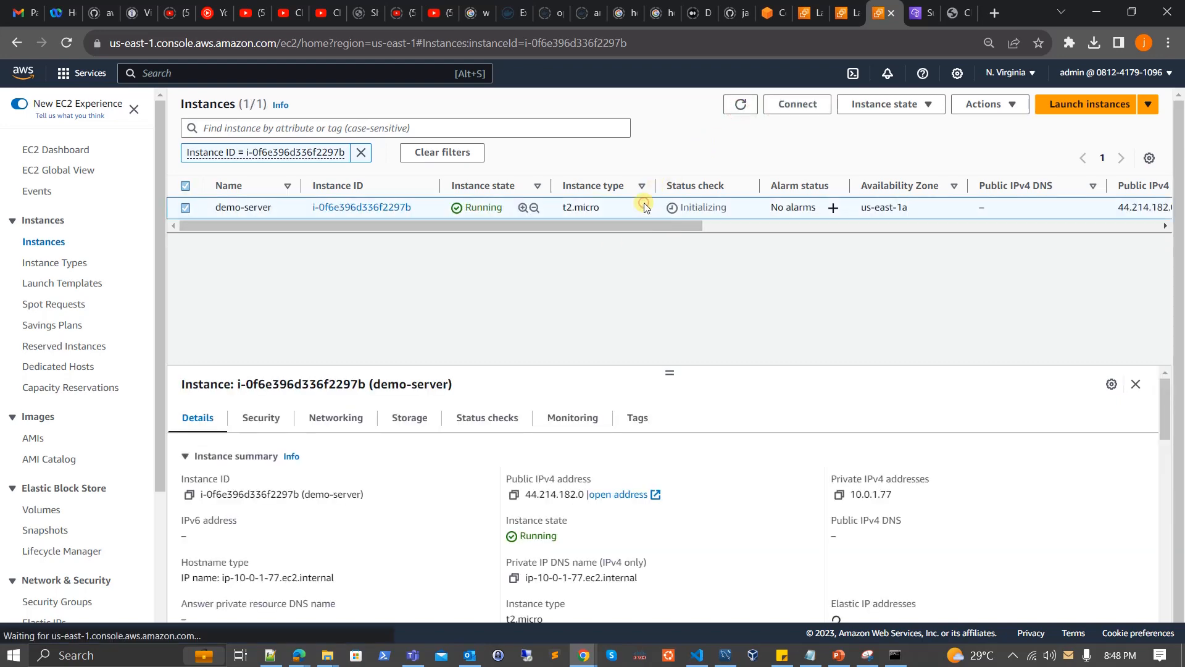
{"action": "left_click", "coordinate": [792, 108]}
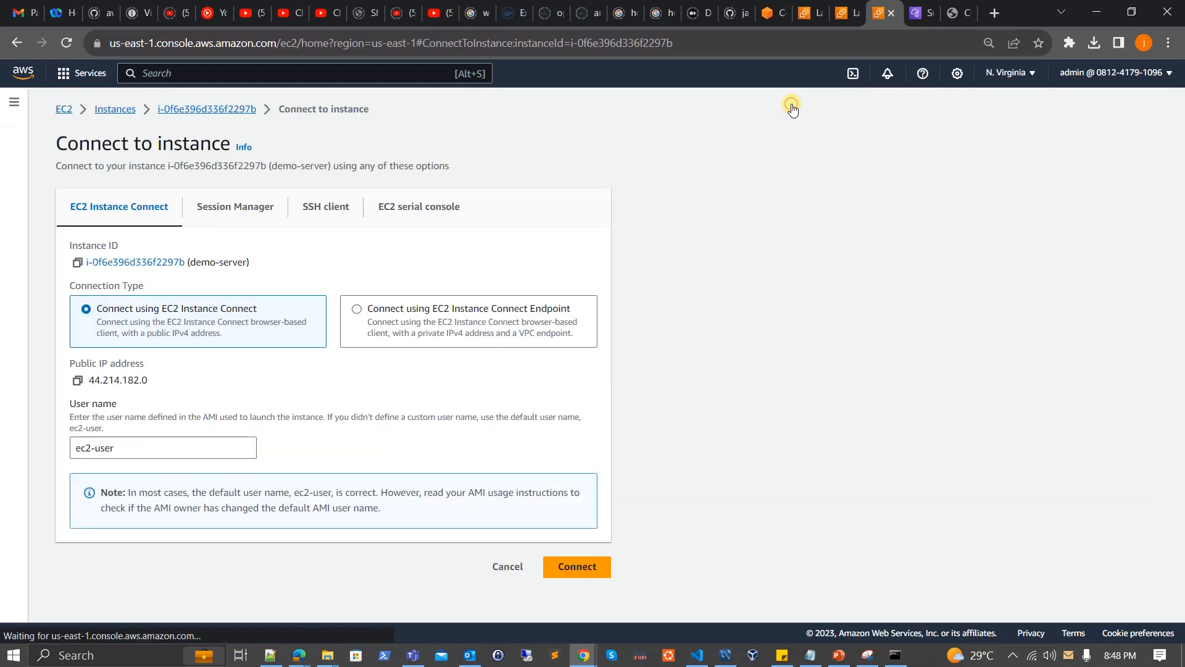
{"action": "left_click", "coordinate": [329, 210]}
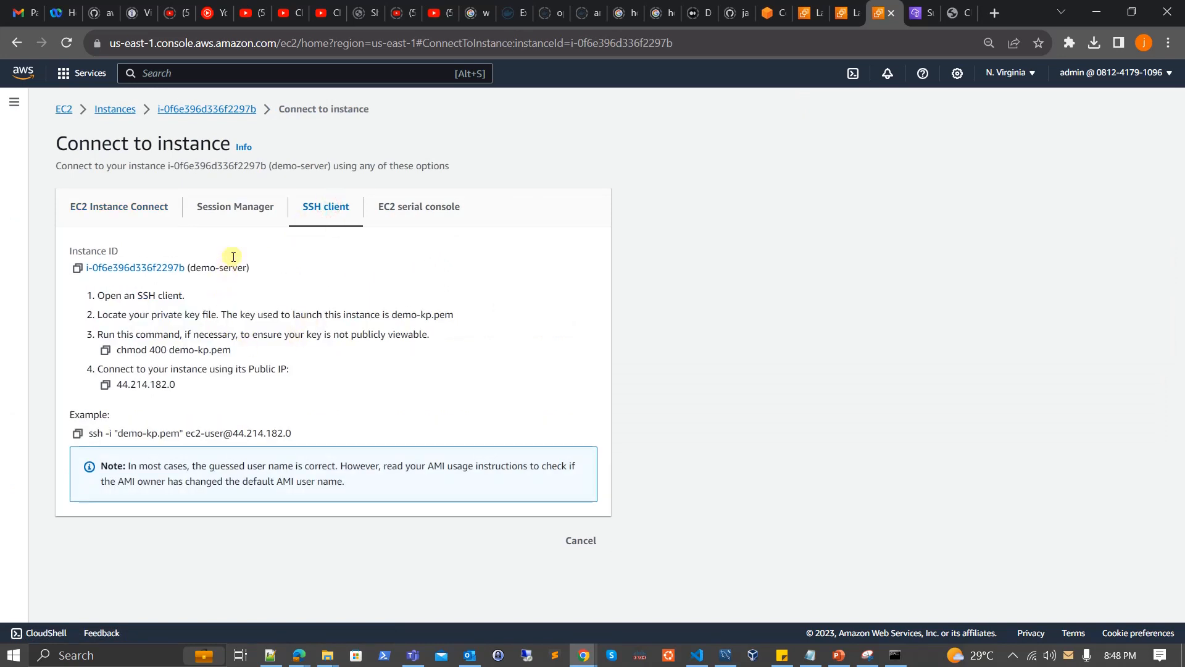
{"action": "left_click", "coordinate": [77, 434]}
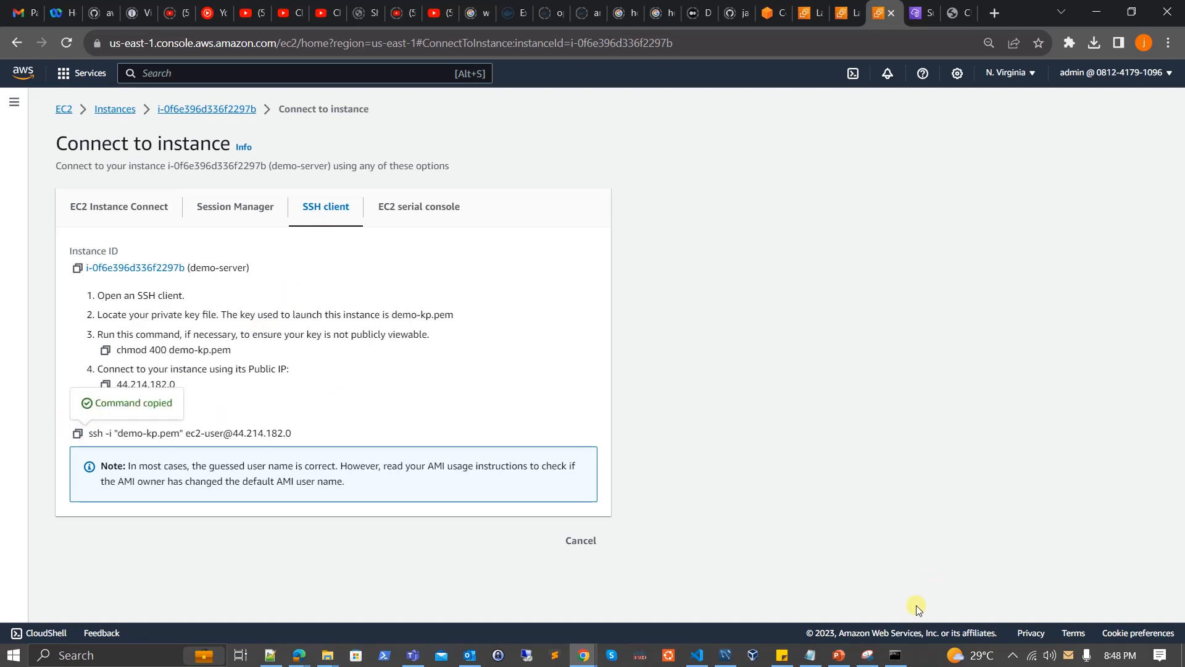
Paste the copied example SSH command at the server's prompt in the terminal and erase it again.
{"action": "left_click", "coordinate": [896, 655]}
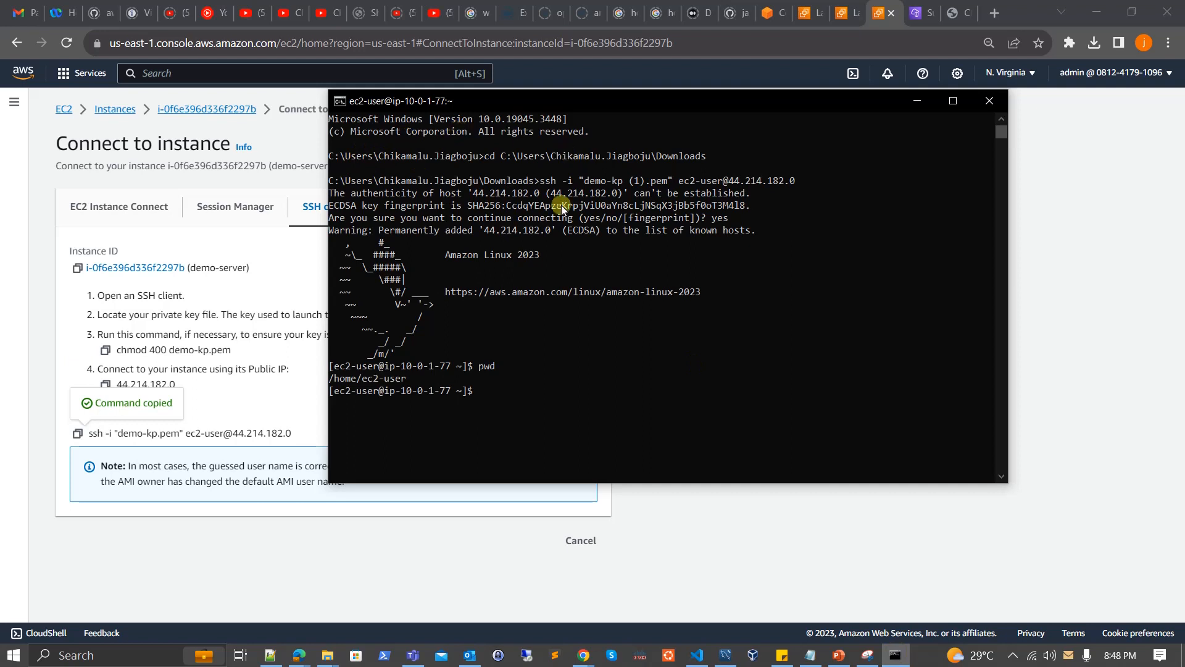
{"action": "key", "text": "ctrl+v"}
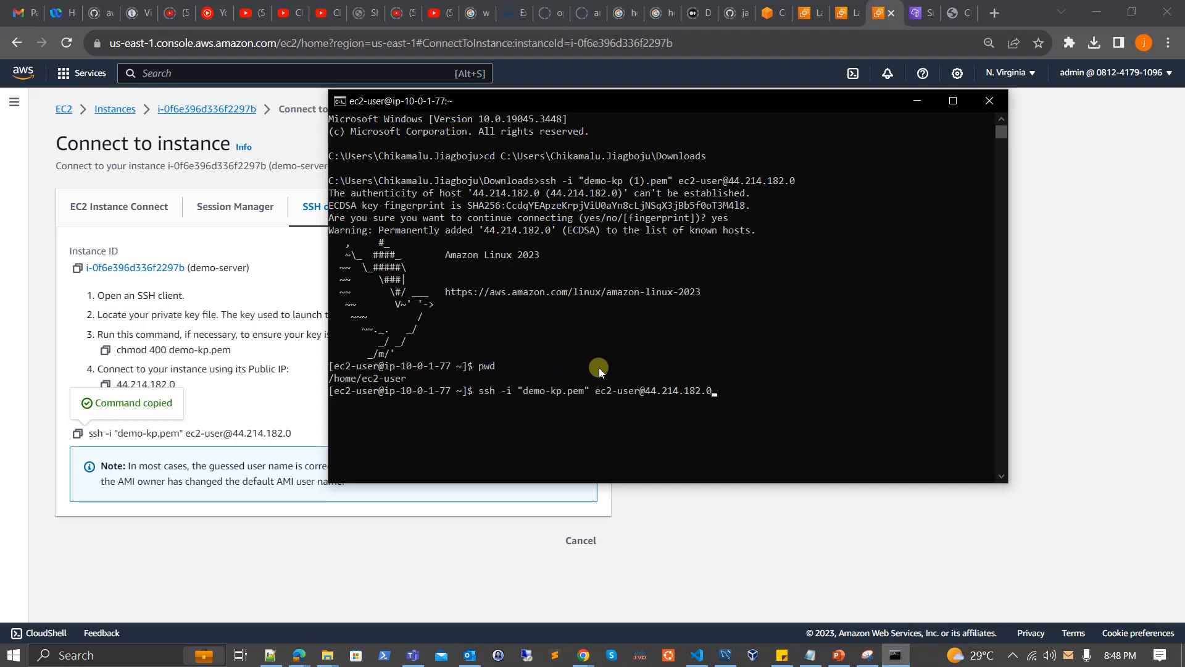
{"action": "key", "text": "BackSpace"}
{"action": "key", "text": "BackSpace"}
{"action": "key", "text": "BackSpace"}
{"action": "key", "text": "BackSpace"}
{"action": "key", "text": "BackSpace"}
{"action": "key", "text": "BackSpace"}
{"action": "key", "text": "BackSpace"}
{"action": "key", "text": "BackSpace"}
{"action": "key", "text": "BackSpace"}
{"action": "key", "text": "BackSpace"}
{"action": "key", "text": "BackSpace"}
{"action": "key", "text": "BackSpace"}
{"action": "key", "text": "BackSpace"}
{"action": "key", "text": "BackSpace"}
{"action": "key", "text": "BackSpace"}
{"action": "key", "text": "BackSpace"}
{"action": "key", "text": "BackSpace"}
{"action": "key", "text": "BackSpace"}
{"action": "key", "text": "BackSpace"}
{"action": "key", "text": "BackSpace"}
{"action": "key", "text": "BackSpace"}
{"action": "key", "text": "ctrl+v"}
{"action": "key", "text": "BackSpace"}
{"action": "key", "text": "BackSpace"}
{"action": "key", "text": "BackSpace"}
{"action": "key", "text": "BackSpace"}
{"action": "key", "text": "BackSpace"}
{"action": "key", "text": "BackSpace"}
{"action": "key", "text": "BackSpace"}
{"action": "key", "text": "BackSpace"}
{"action": "key", "text": "BackSpace"}
{"action": "key", "text": "BackSpace"}
{"action": "key", "text": "BackSpace"}
{"action": "key", "text": "BackSpace"}
{"action": "key", "text": "BackSpace"}
{"action": "key", "text": "BackSpace"}
{"action": "key", "text": "BackSpace"}
{"action": "key", "text": "BackSpace"}
{"action": "key", "text": "BackSpace"}
{"action": "key", "text": "BackSpace"}
{"action": "key", "text": "BackSpace"}
{"action": "key", "text": "BackSpace"}
{"action": "key", "text": "BackSpace"}
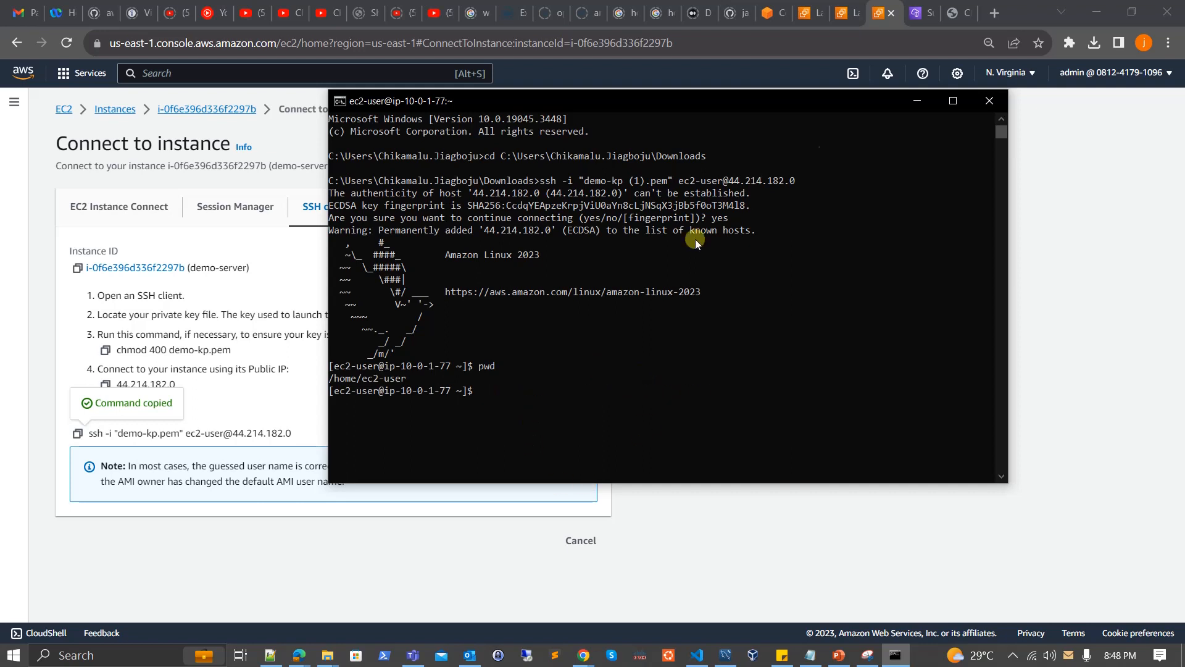
Check the running demo-server's status in the full EC2 instance list and bring the SSH terminal back in front.
{"action": "left_click", "coordinate": [916, 105]}
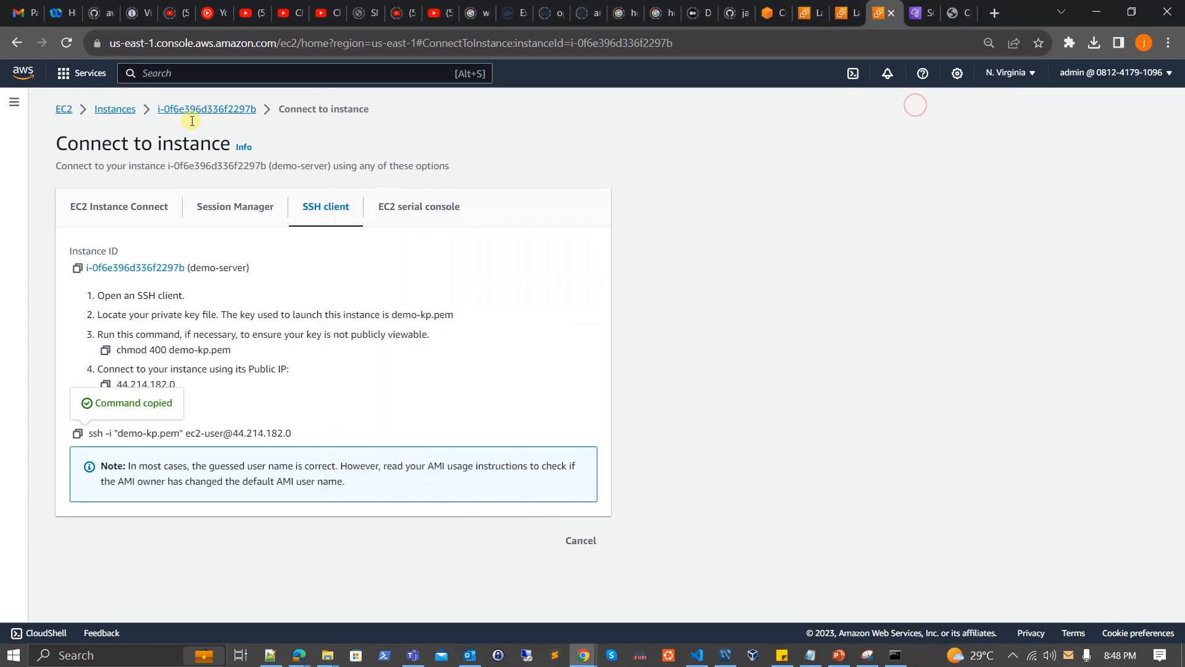
{"action": "left_click", "coordinate": [116, 109]}
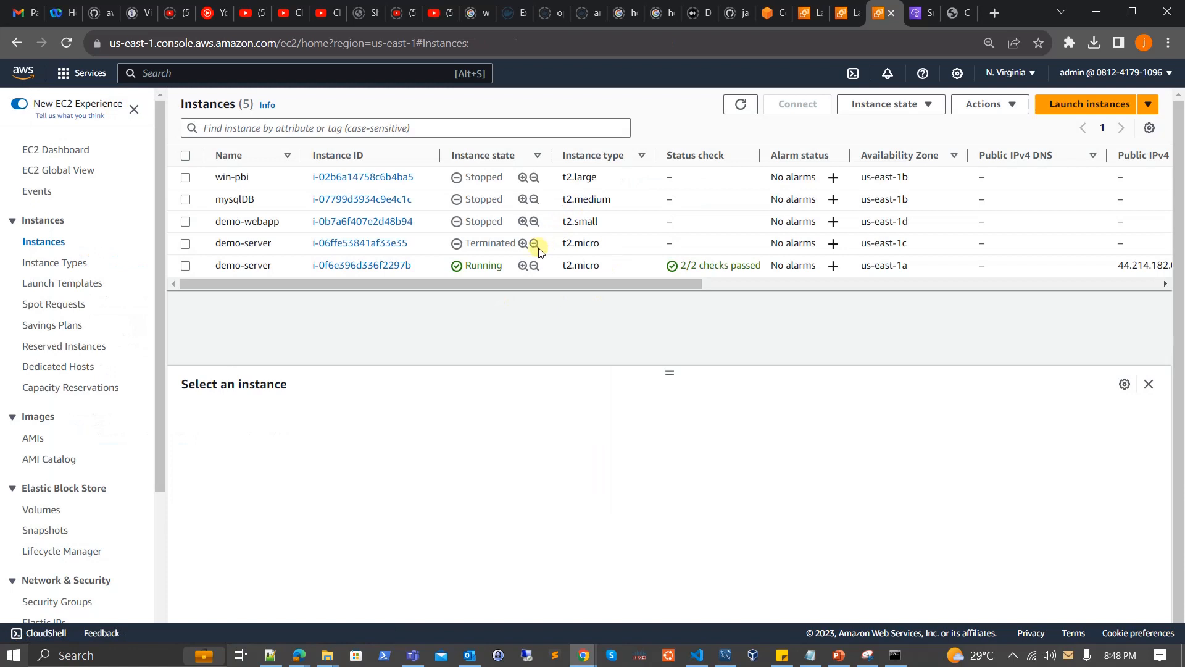
{"action": "left_click", "coordinate": [640, 272]}
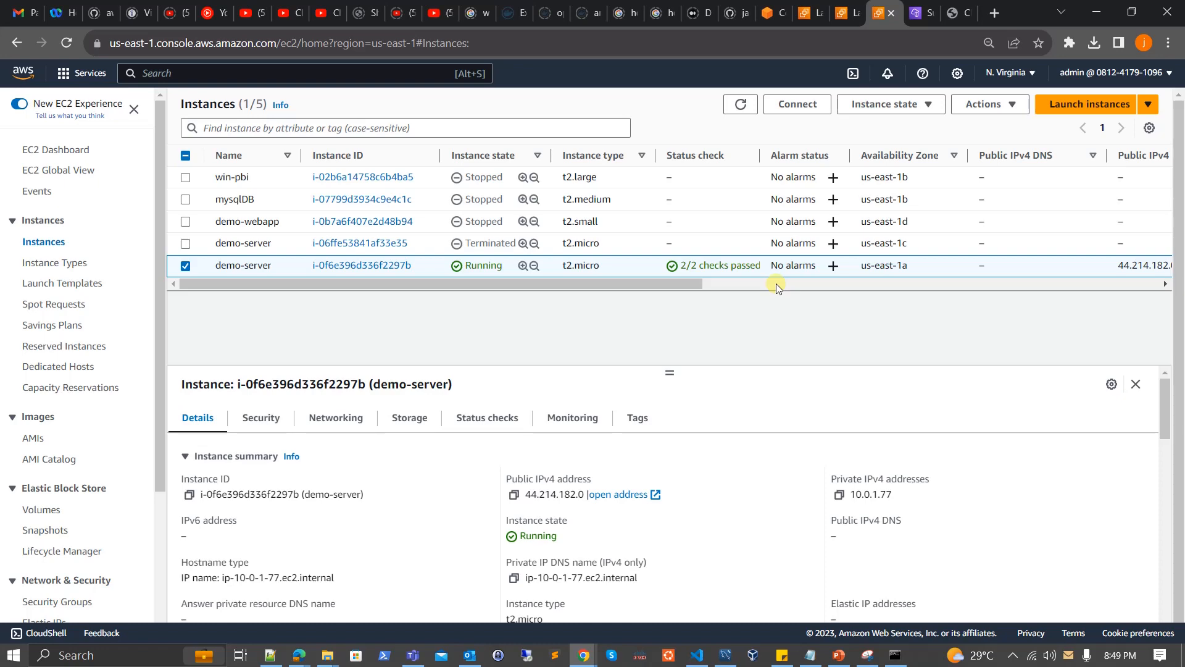
{"action": "left_click", "coordinate": [895, 659]}
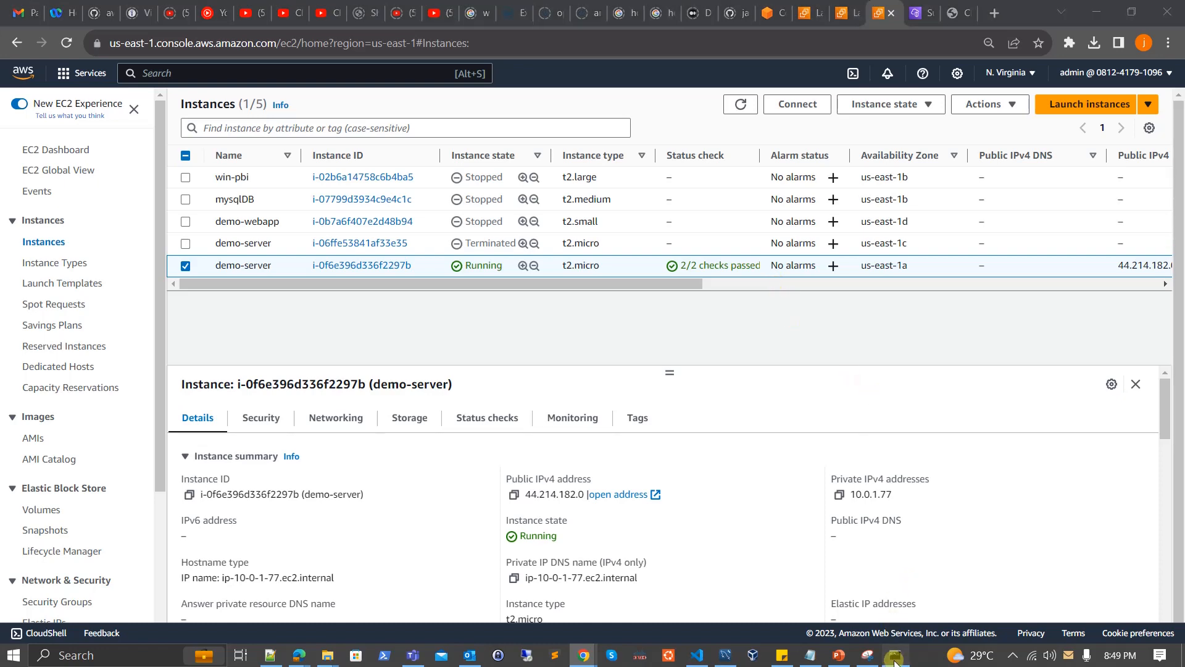
{"action": "left_click_drag", "start_coordinate": [613, 102], "coordinate": [547, 120]}
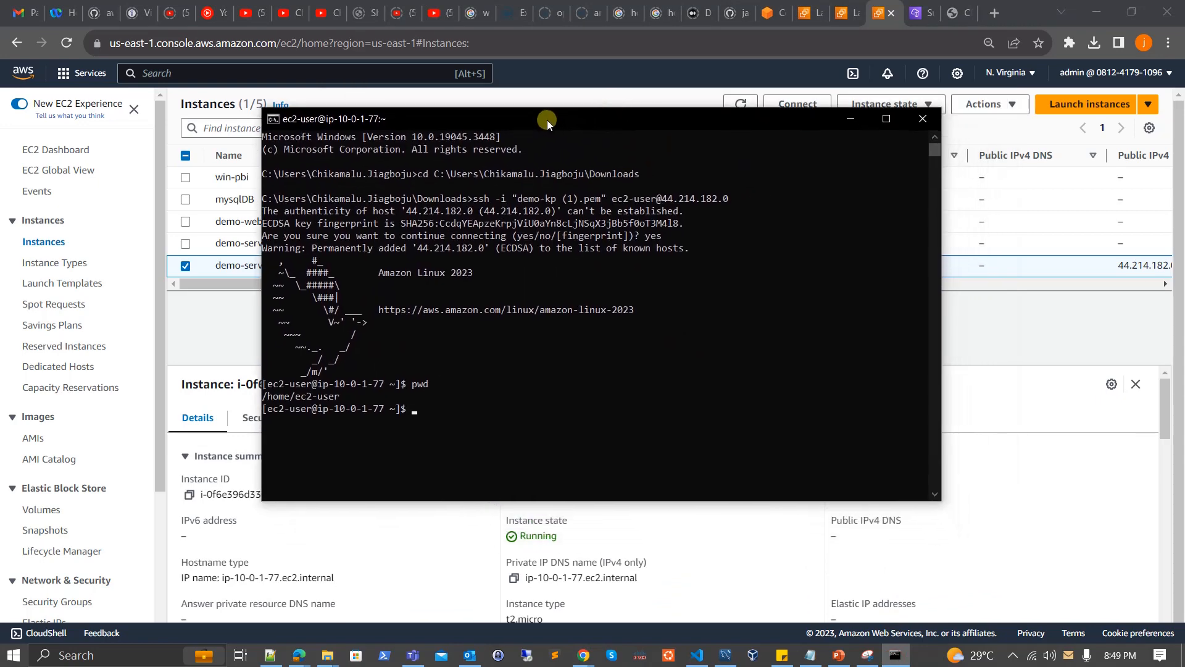